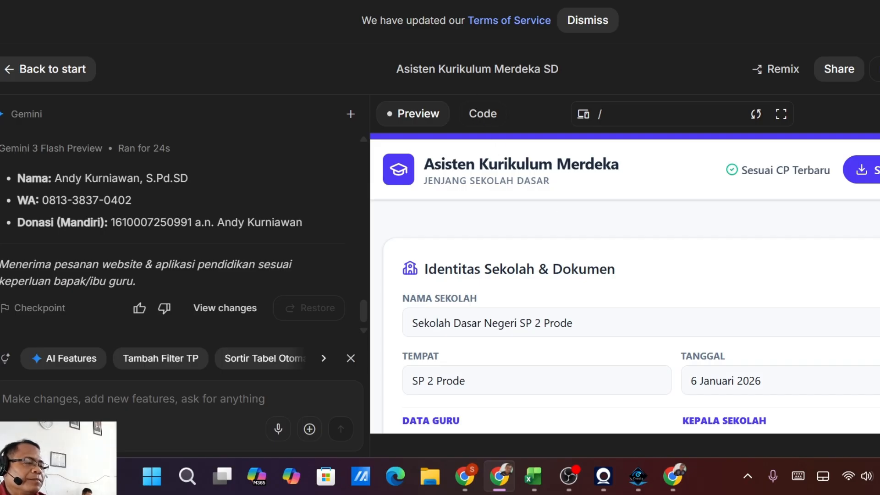
# Step: Switch to the CP & ATP reference site and return to its education level and subject selection page
pyautogui.click(316, 0)
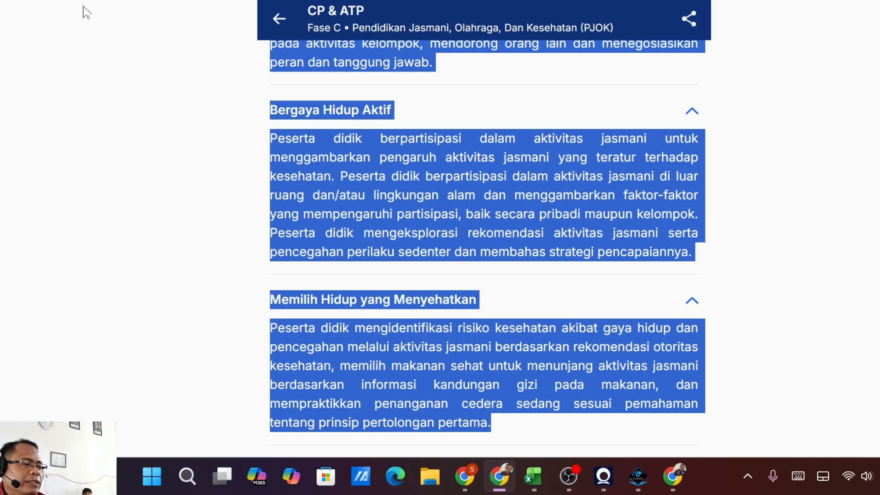
pyautogui.hotkey('alt', 'Left')
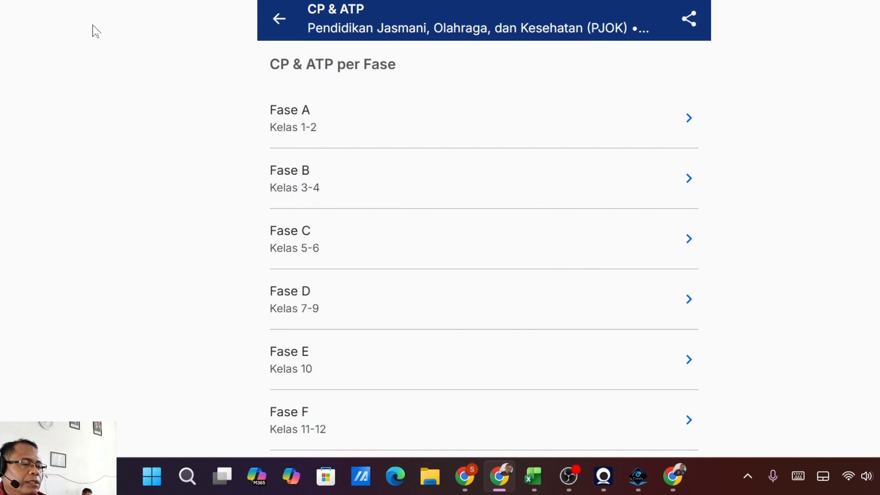
pyautogui.hotkey('alt', 'Left')
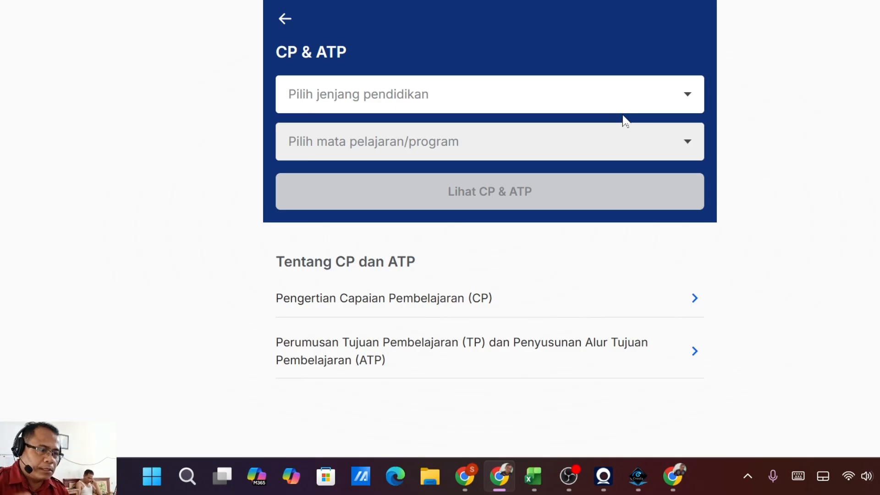
# Step: Choose the SD-SMA/sederajat level and the Bahasa Indonesia subject, and view its CP & ATP
pyautogui.click(677, 103)
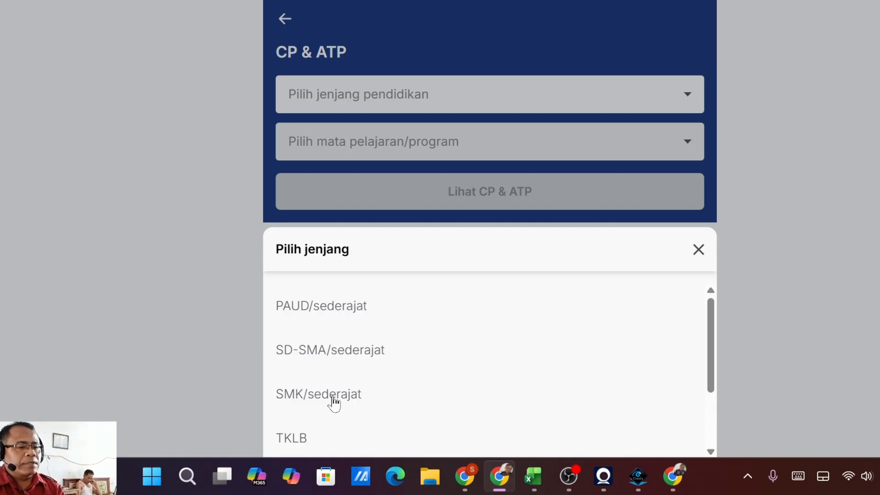
pyautogui.click(327, 352)
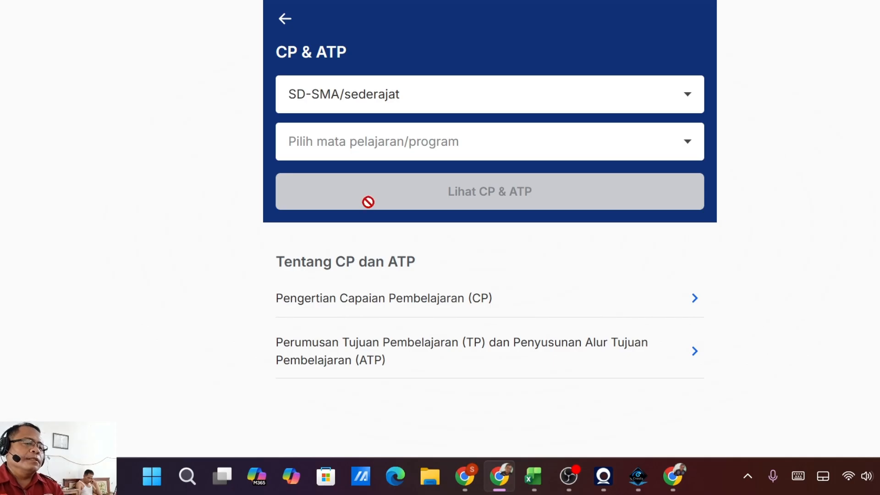
pyautogui.click(419, 142)
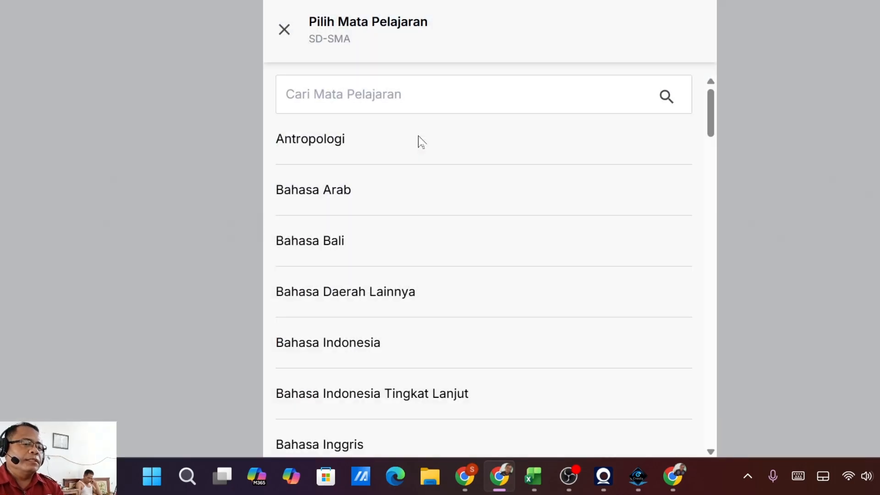
pyautogui.click(347, 340)
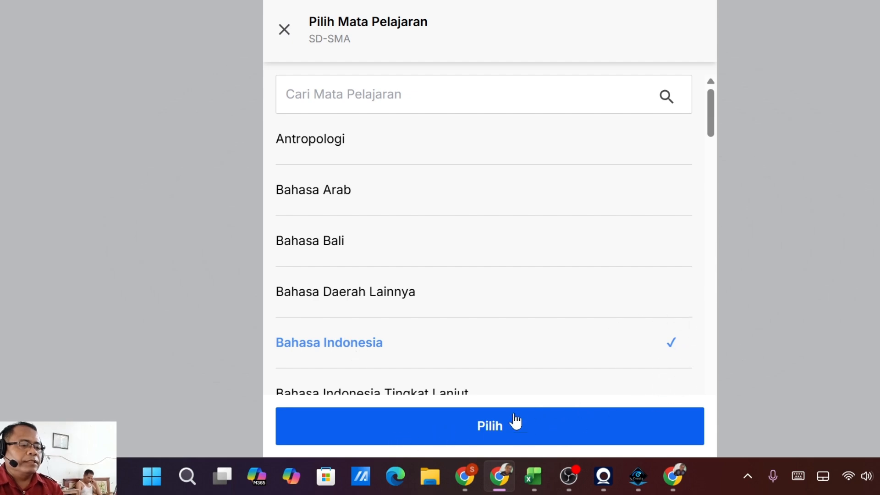
pyautogui.click(514, 430)
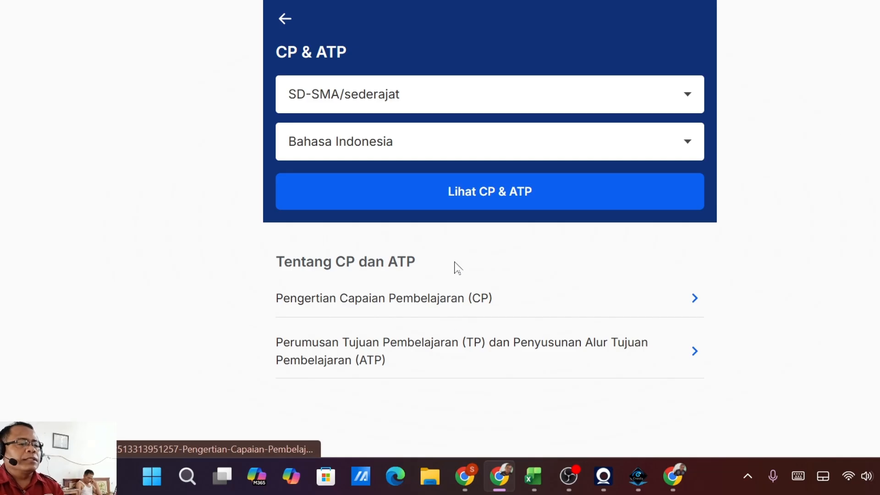
pyautogui.click(485, 190)
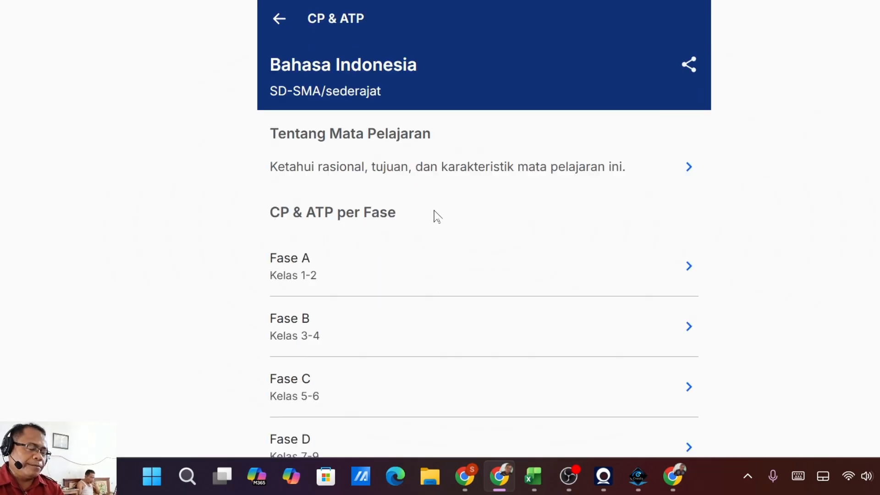
# Step: Open Fase A and expand the Menyimak, Membaca dan Memirsa, Berbicara dan Mempresentasikan, and Menulis elements
pyautogui.click(348, 270)
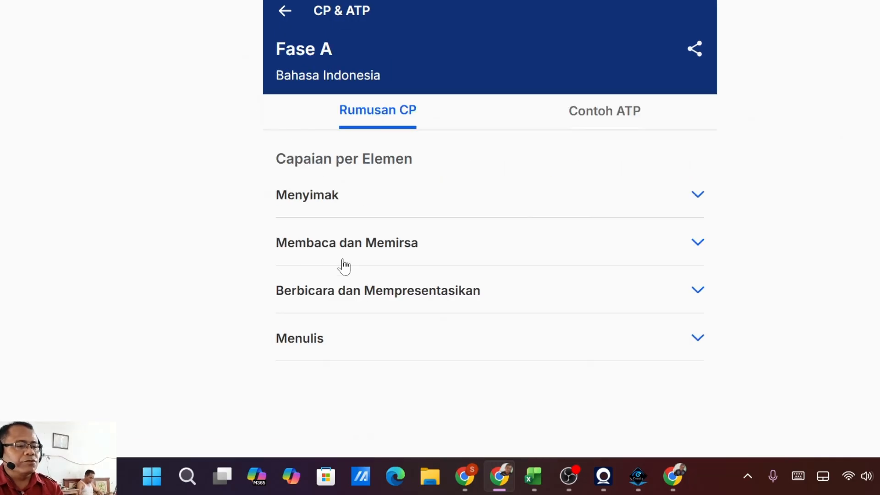
pyautogui.click(402, 204)
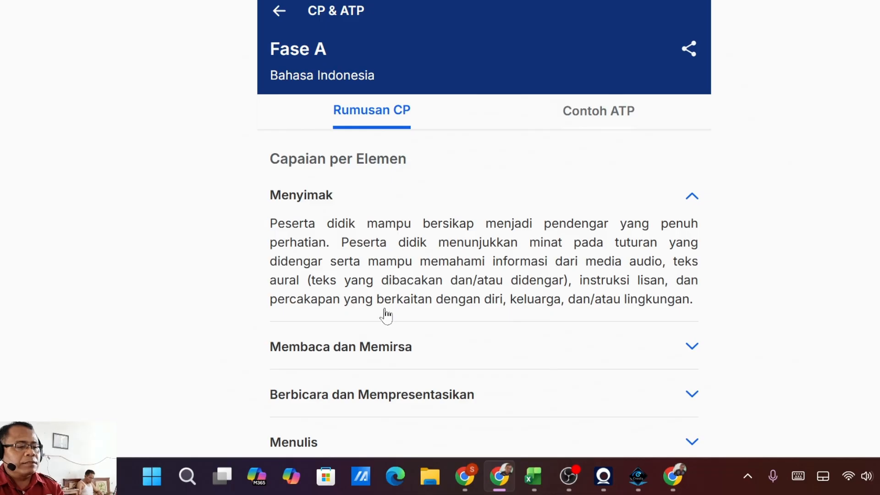
pyautogui.click(394, 348)
pyautogui.scroll(-4, 393, 339)
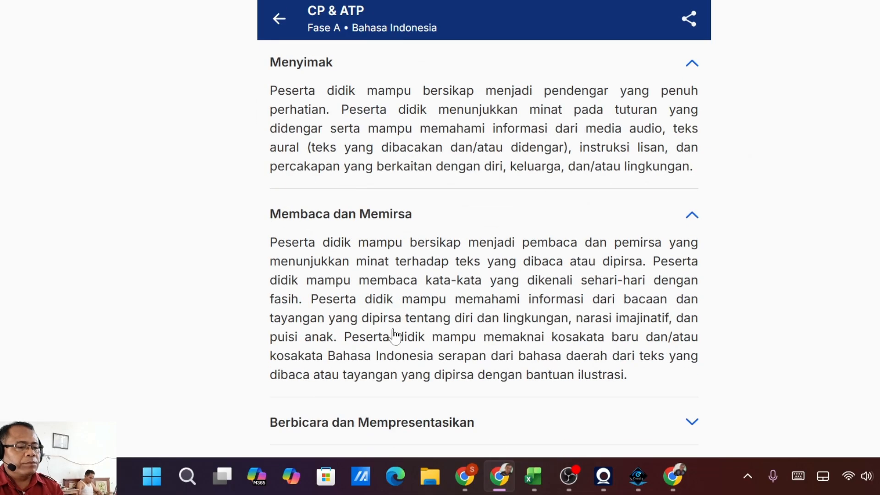
pyautogui.click(399, 377)
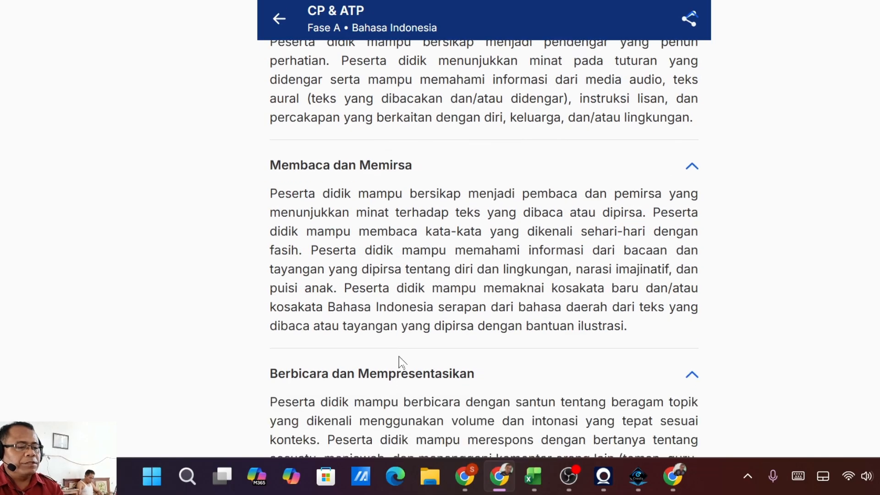
pyautogui.scroll(-4, 399, 361)
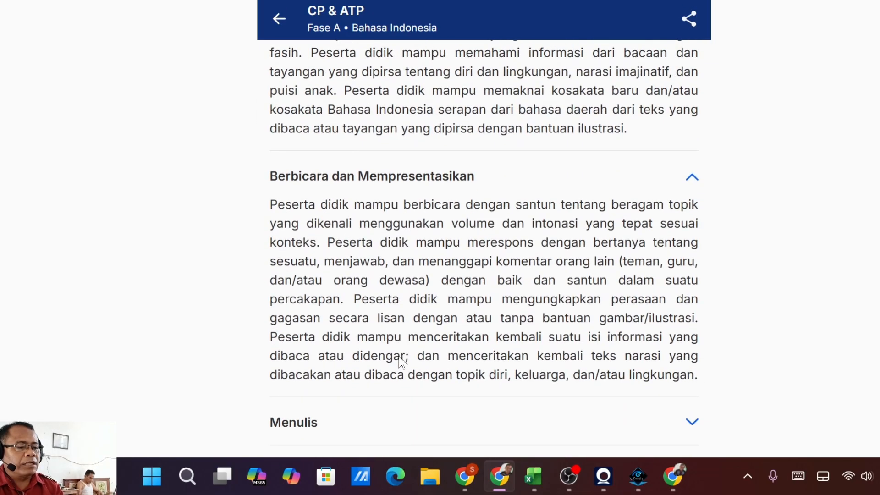
pyautogui.click(401, 423)
pyautogui.scroll(-2, 425, 349)
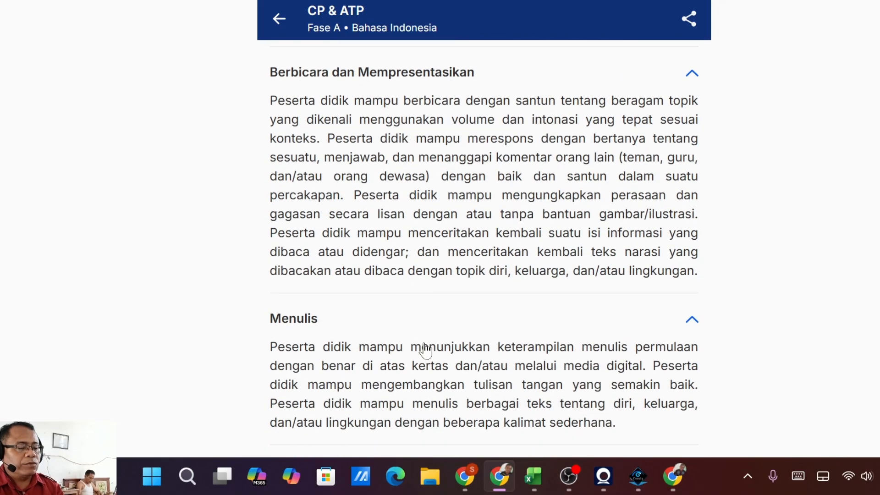
# Step: Copy the whole Capaian per Elemen text through the end of Menulis and switch back to the Asisten Kurikulum Merdeka SD app
pyautogui.scroll(10, 425, 349)
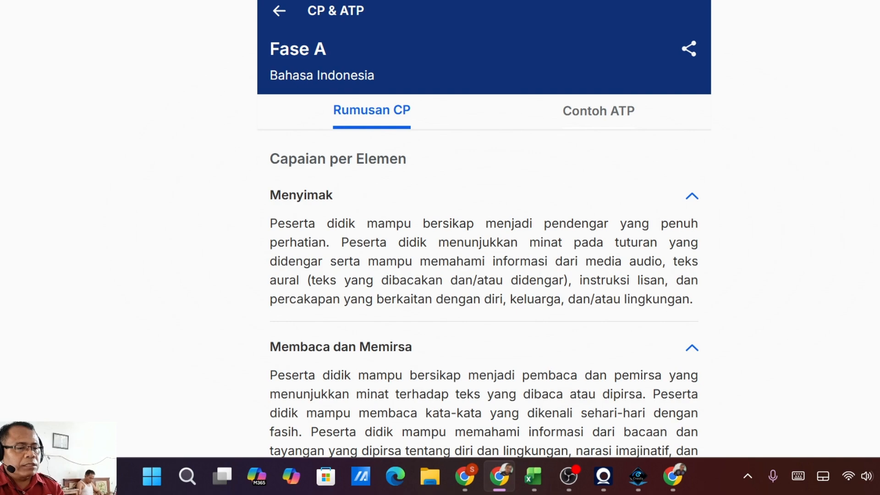
pyautogui.moveTo(268, 158); pyautogui.dragTo(660, 451)
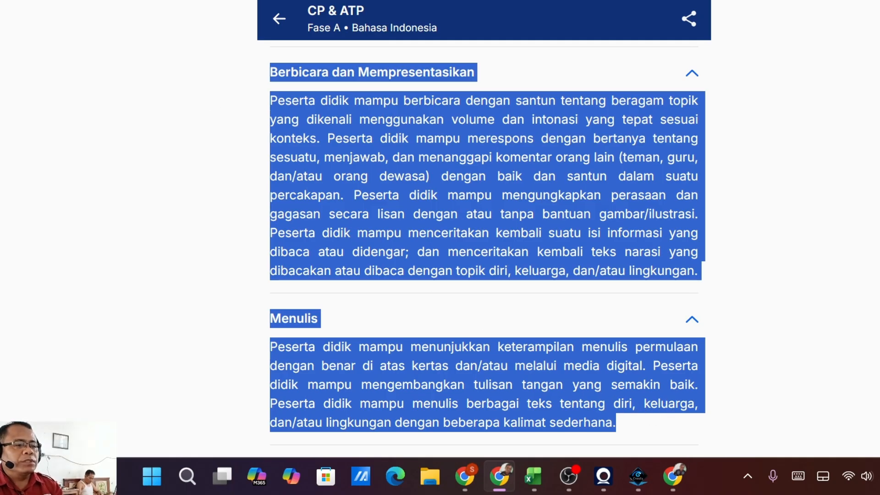
pyautogui.click(59, 1)
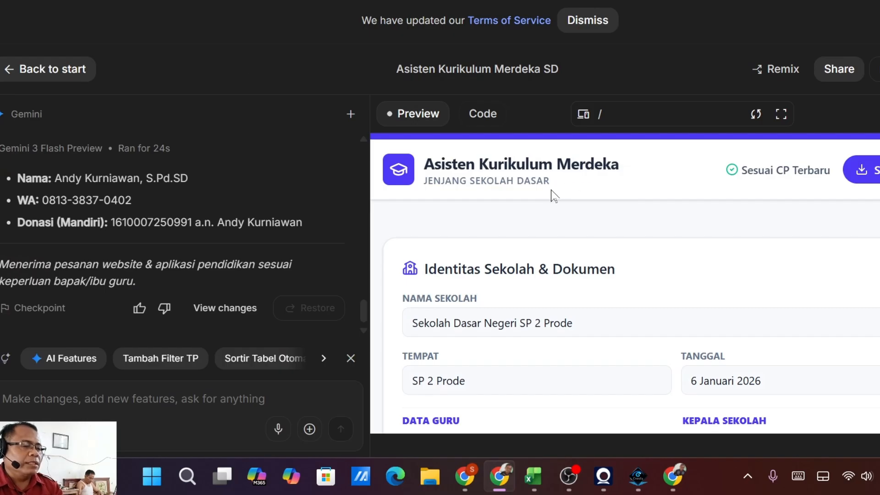
# Step: Replace the entire existing Input CP text with the copied Bahasa Indonesia Fase A learning outcomes
pyautogui.scroll(-2, 552, 195)
pyautogui.scroll(2, 552, 195)
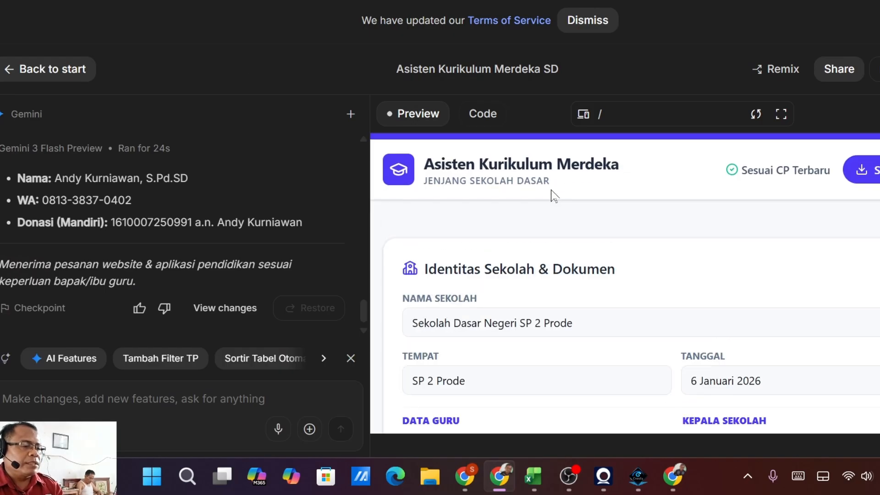
pyautogui.scroll(-2, 554, 196)
pyautogui.scroll(-9, 554, 195)
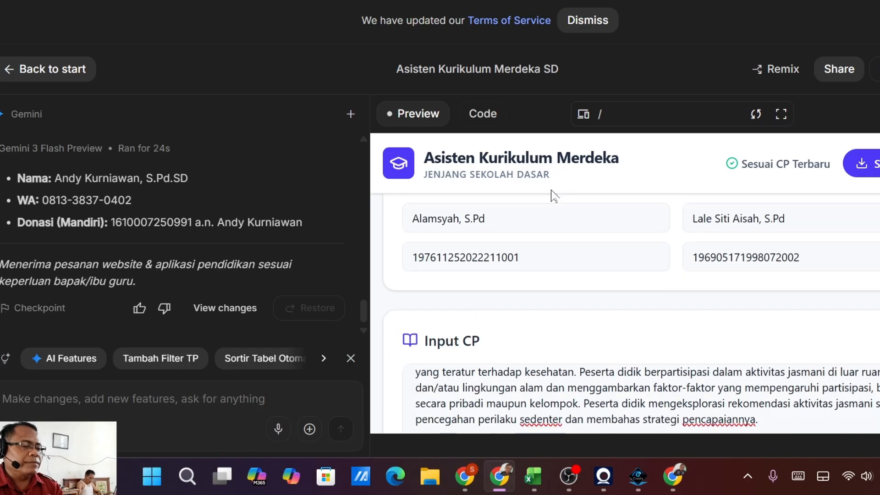
pyautogui.scroll(3, 553, 197)
pyautogui.moveTo(529, 321); pyautogui.dragTo(534, 321)
pyautogui.hotkey('ctrl', 'a')
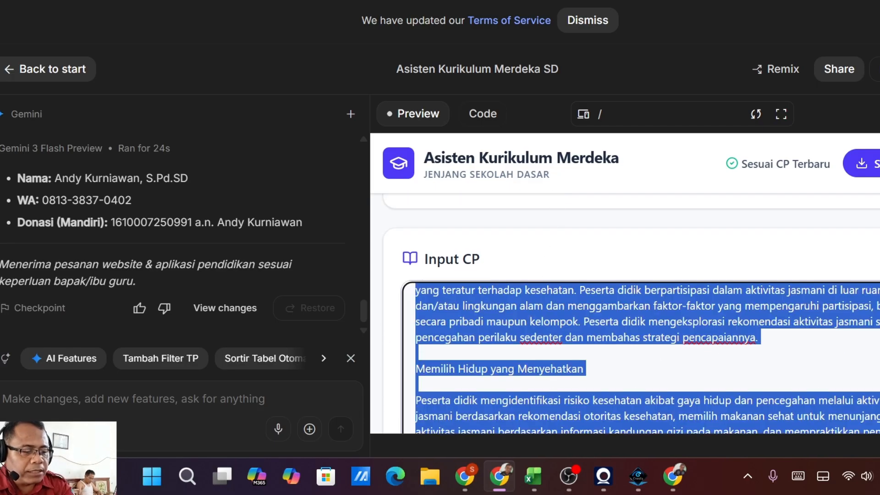
pyautogui.press('BackSpace')
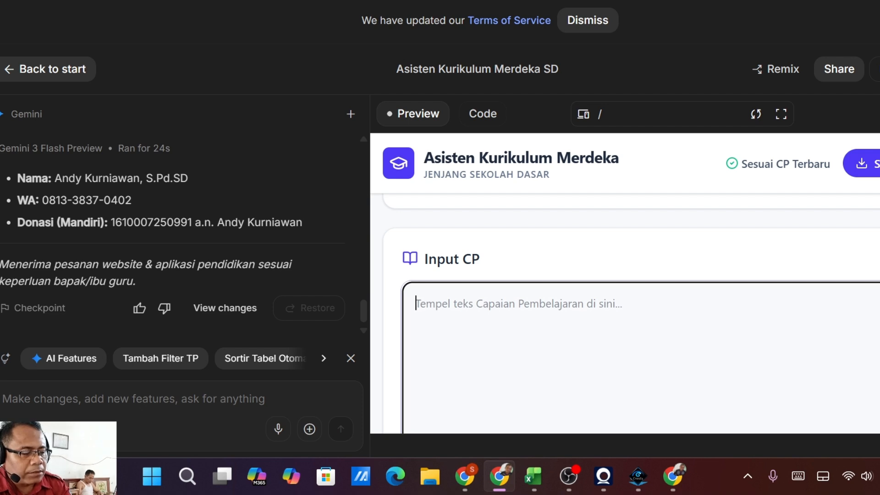
pyautogui.hotkey('ctrl', 'v')
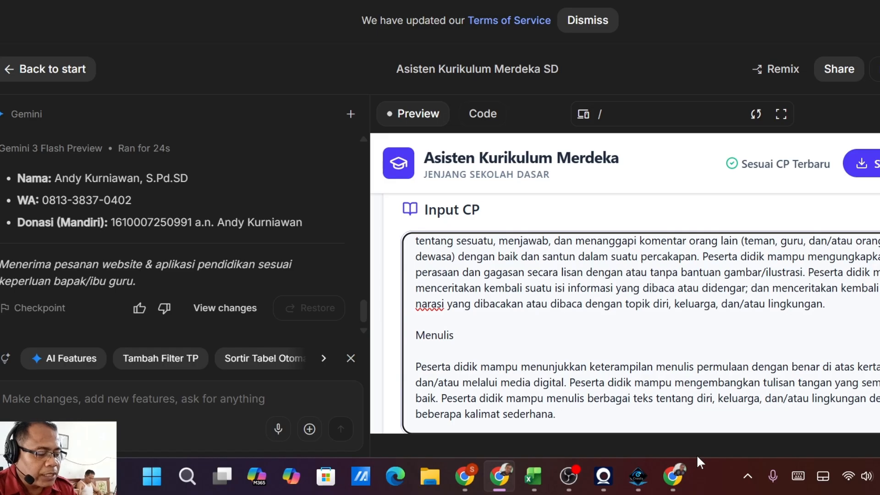
# Step: Add the instruction "BUAT UNTUK FASE A YAKNI KELAS 1 DAN 2" at the end of the Input CP text
pyautogui.write('B')
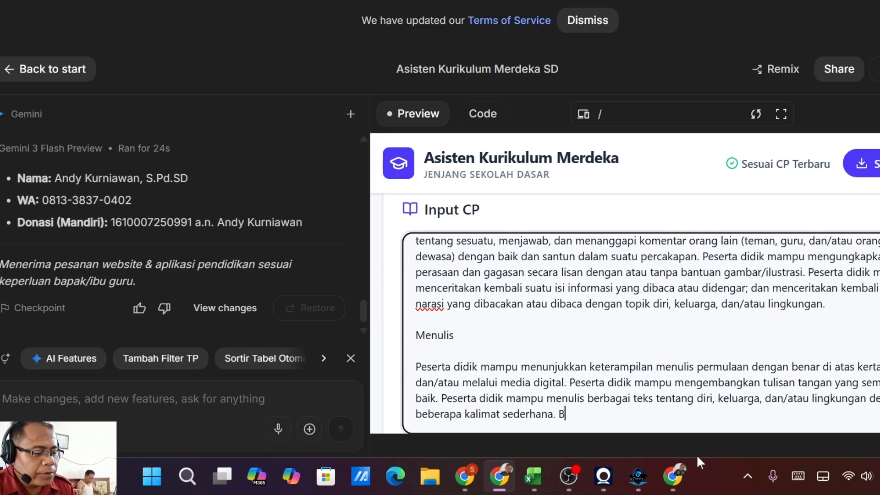
pyautogui.write('UAT UN')
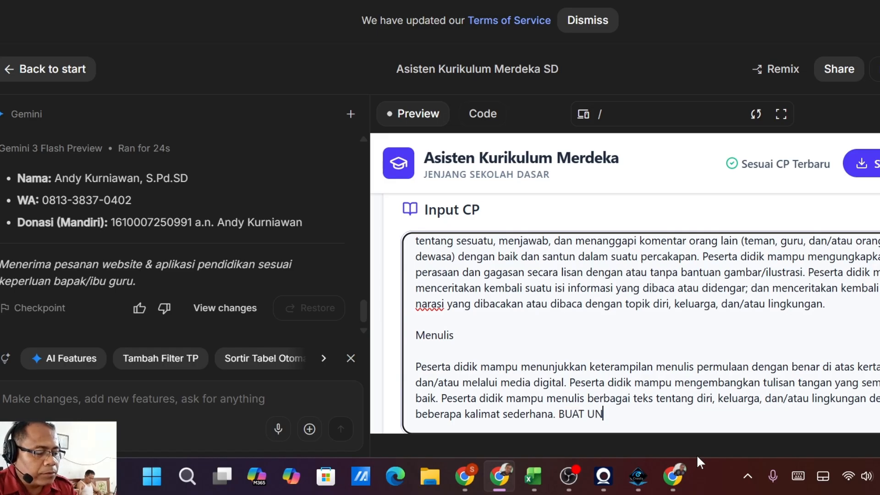
pyautogui.write('TUK FASE')
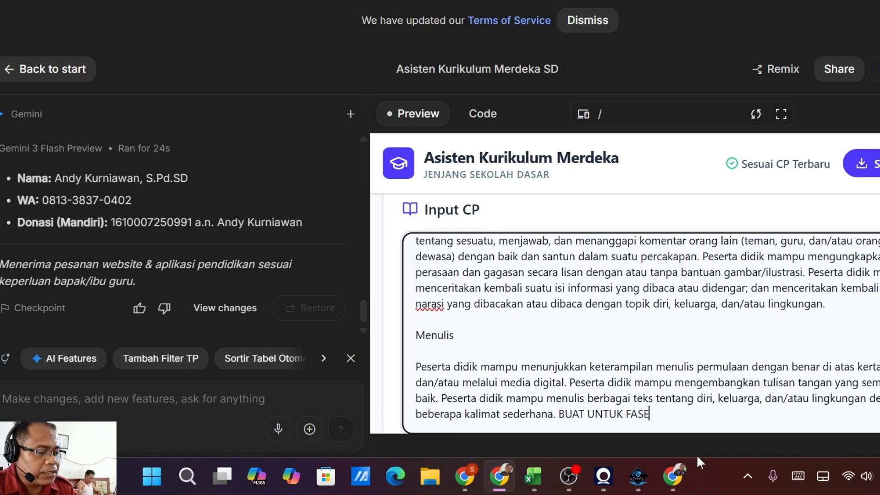
pyautogui.write(' A YA')
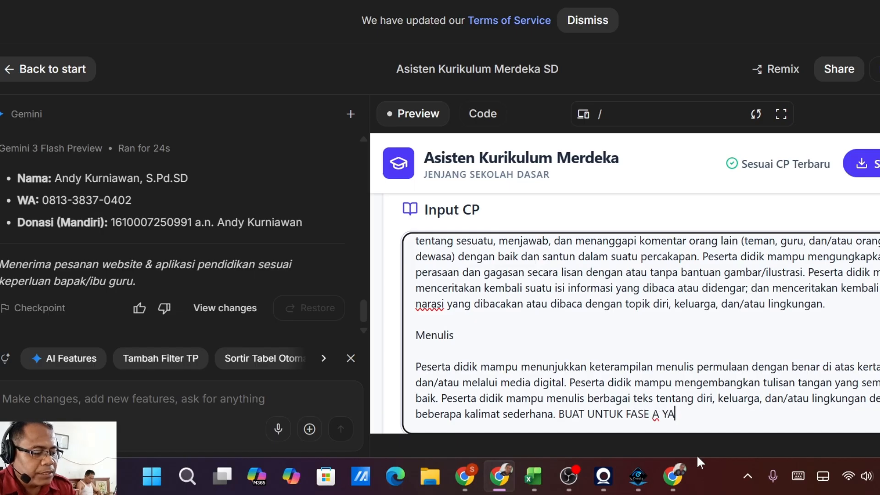
pyautogui.write('KNI KELAS')
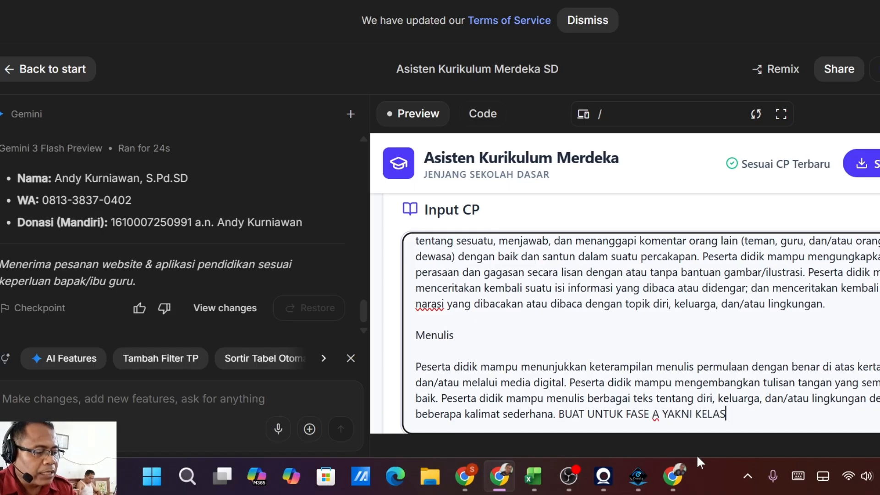
pyautogui.write(' 1 DAN')
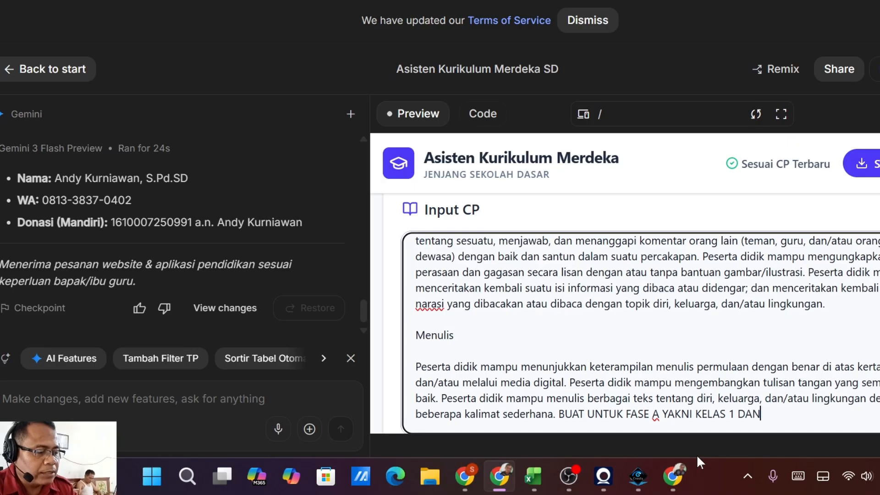
pyautogui.write(' 2')
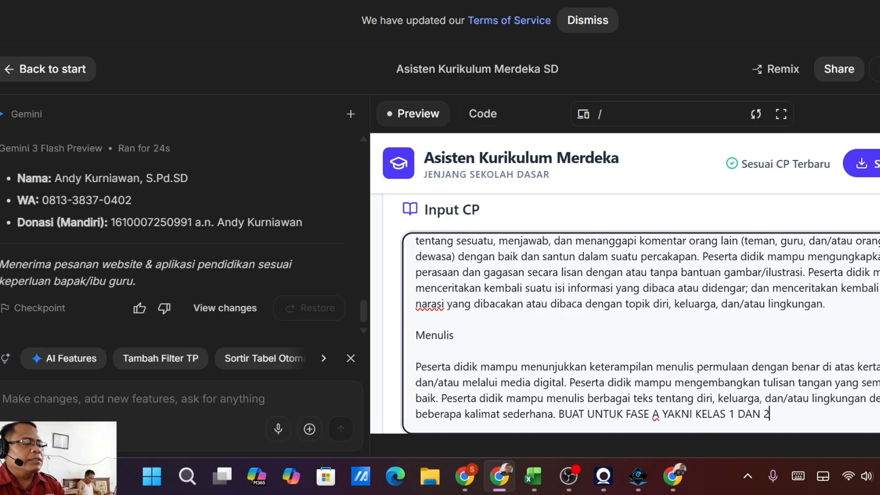
# Step: Generate the TP & ATP from the entered learning outcomes and review the school identity data meanwhile
pyautogui.scroll(-5, 778, 373)
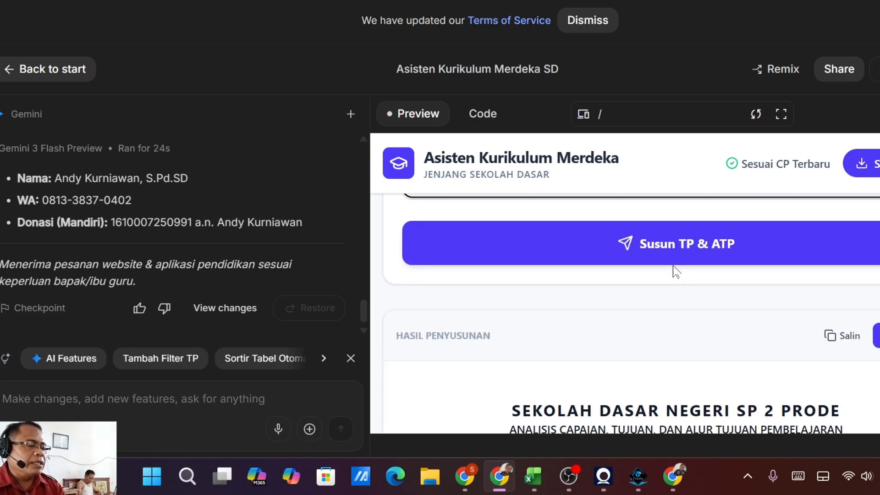
pyautogui.click(683, 236)
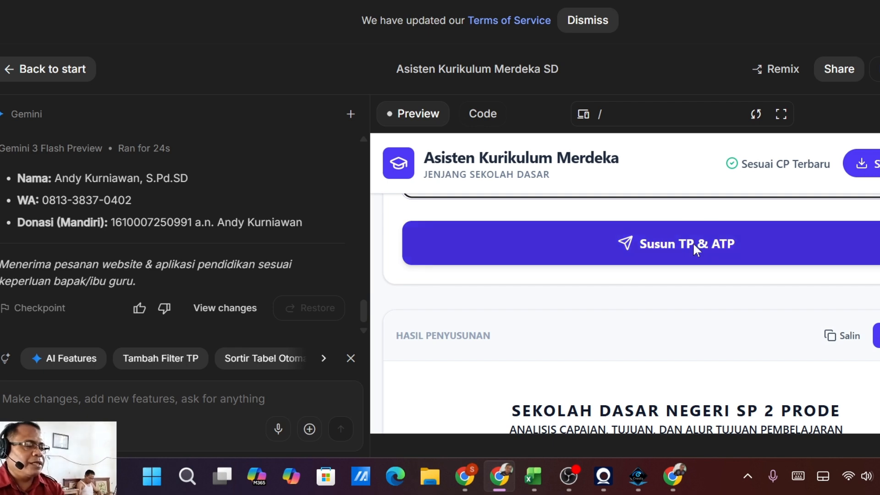
pyautogui.click(692, 242)
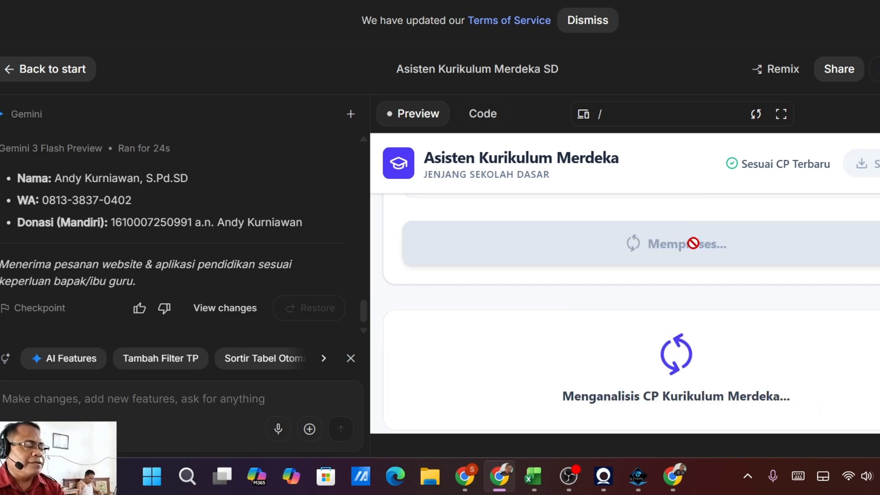
pyautogui.scroll(8, 692, 246)
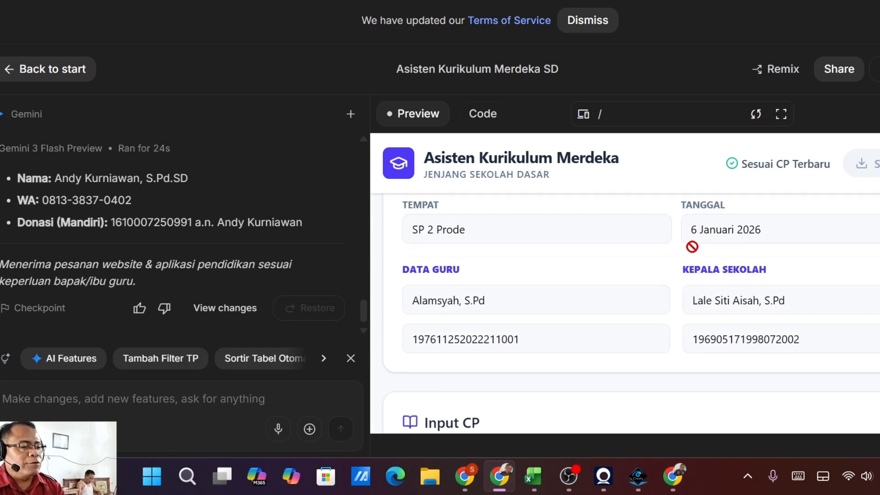
pyautogui.scroll(-2, 692, 246)
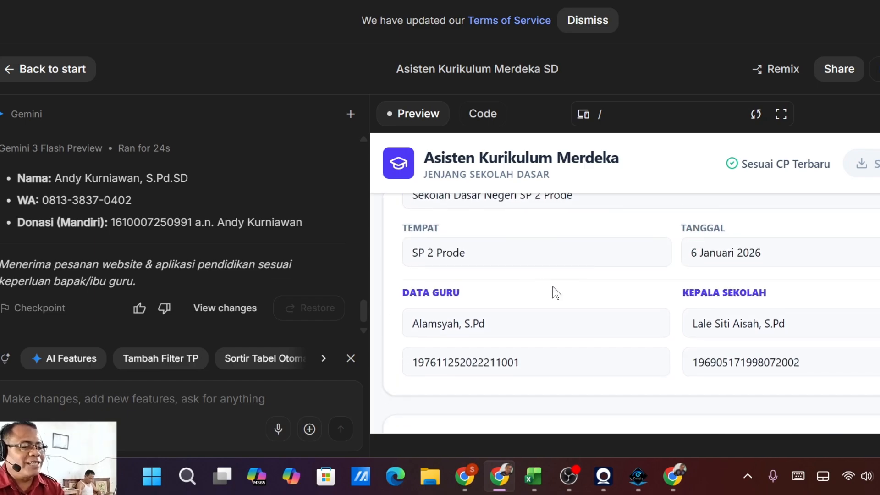
# Step: Check the school identity, place, date, teacher and principal fields while the TP & ATP are being generated
pyautogui.scroll(-2, 625, 283)
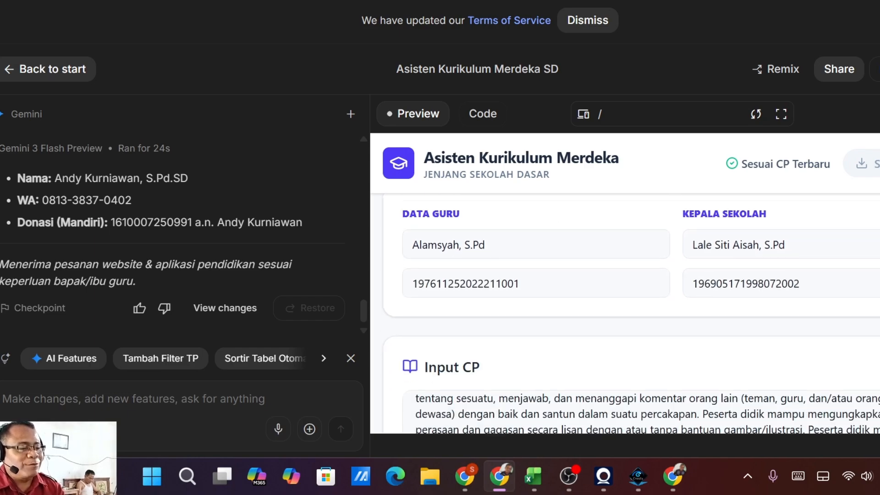
pyautogui.scroll(2, 625, 283)
pyautogui.scroll(2, 625, 284)
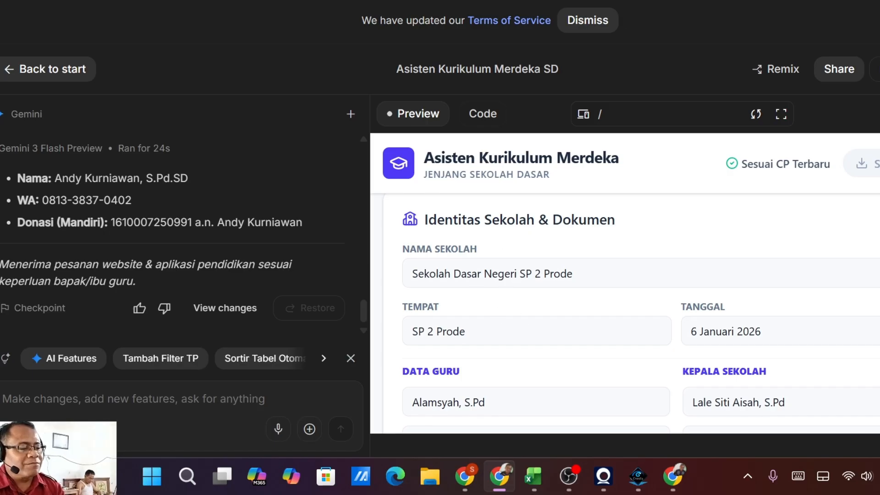
pyautogui.scroll(-2, 501, 361)
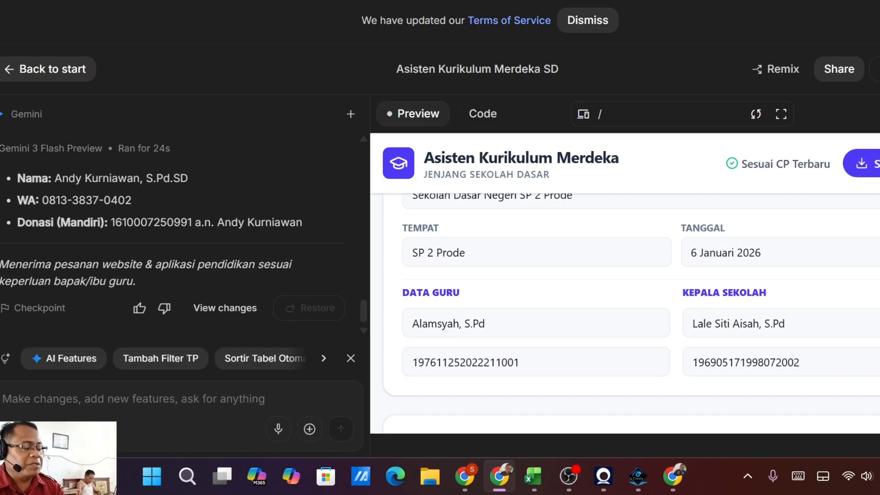
pyautogui.scroll(2, 762, 349)
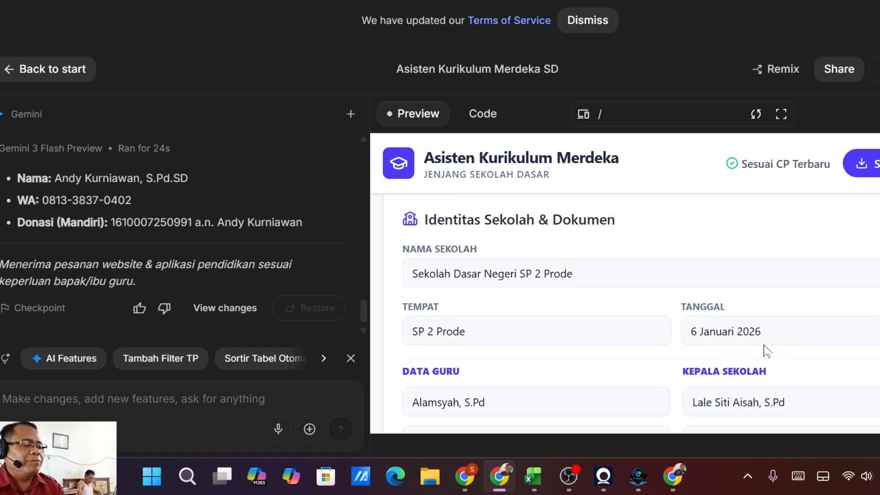
# Step: Examine the generated Hasil Analisis CP section and the opening rows of the Tabel TP dan ATP
pyautogui.scroll(-6, 762, 349)
pyautogui.scroll(-2, 765, 350)
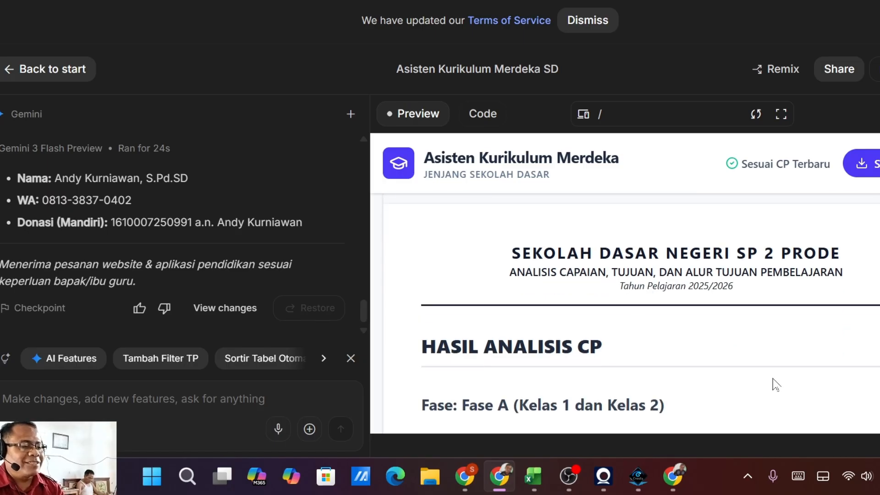
pyautogui.scroll(-3, 625, 312)
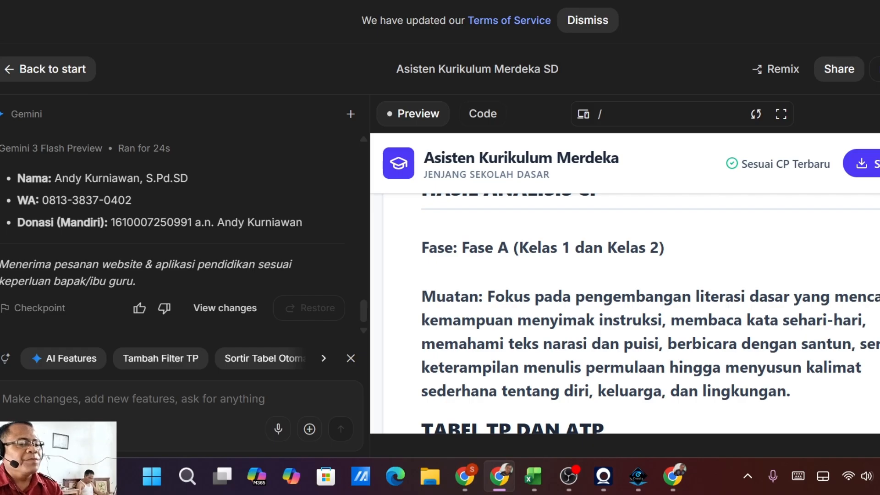
pyautogui.scroll(-5, 625, 311)
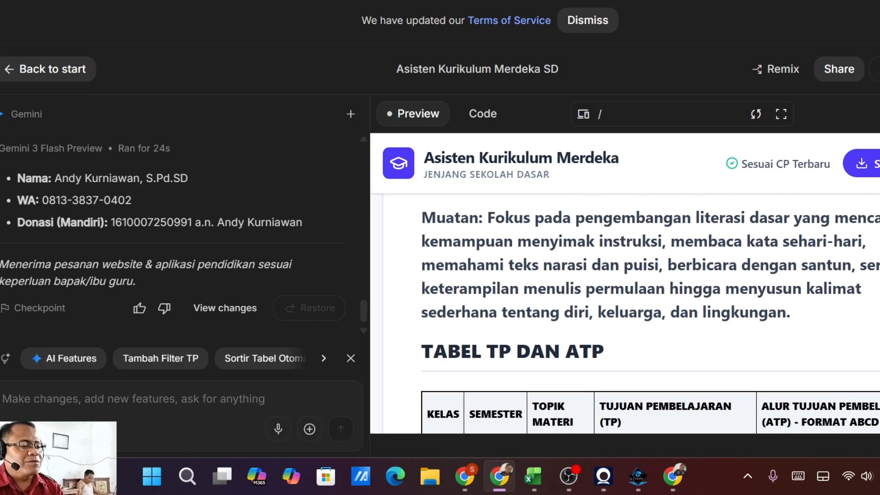
pyautogui.scroll(-2, 625, 311)
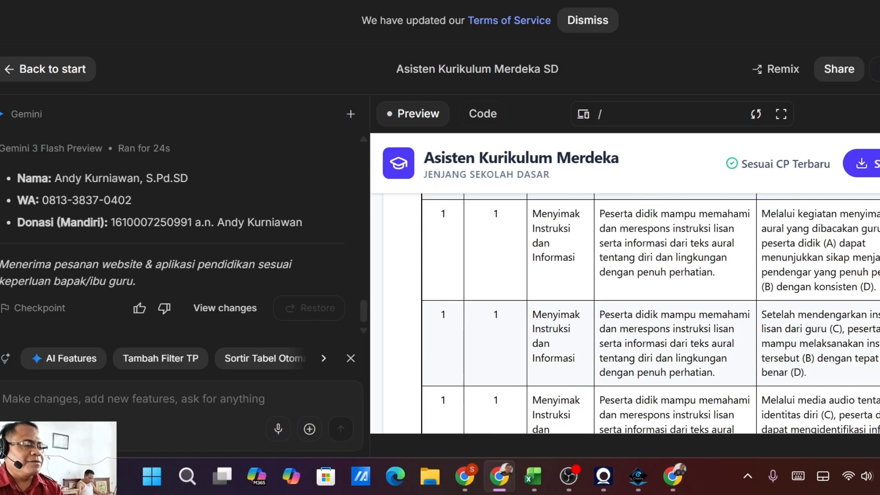
pyautogui.scroll(-4, 625, 311)
pyautogui.scroll(5, 624, 312)
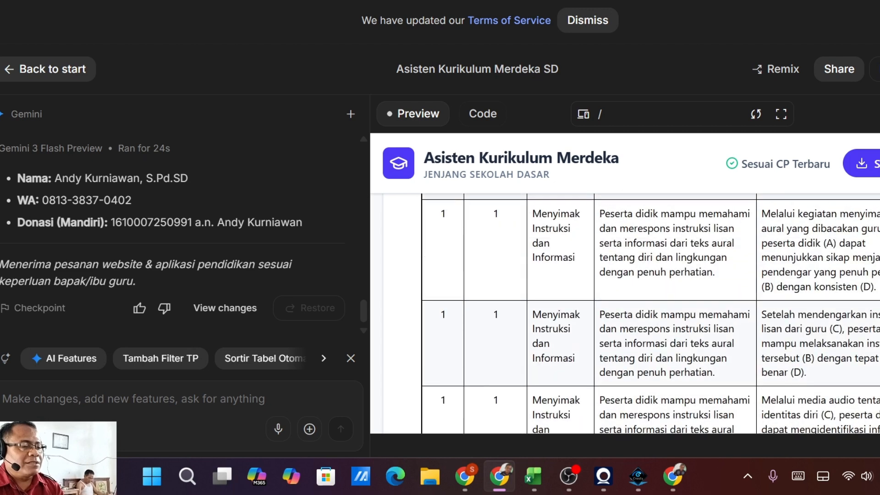
pyautogui.scroll(1, 625, 312)
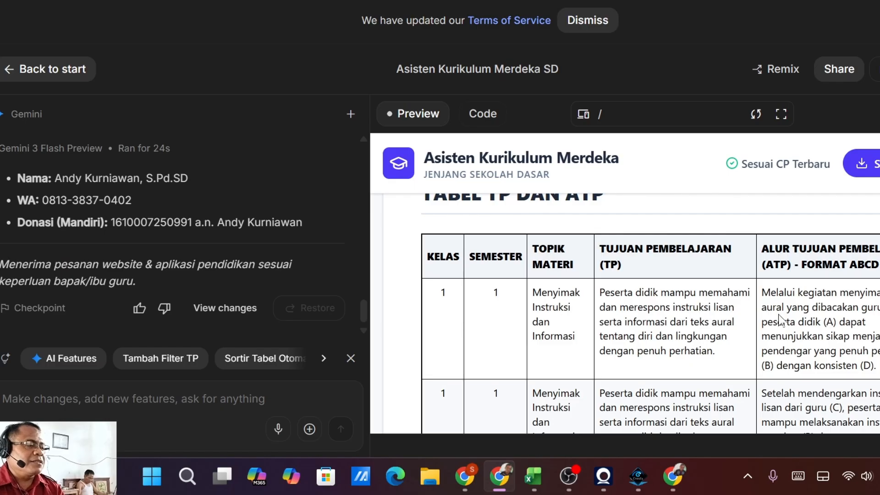
# Step: Read through the Kelas 1 rows of the TP and ATP table, from Menyimak Instruksi dan Informasi to Menulis Permulaan
pyautogui.scroll(-2, 780, 319)
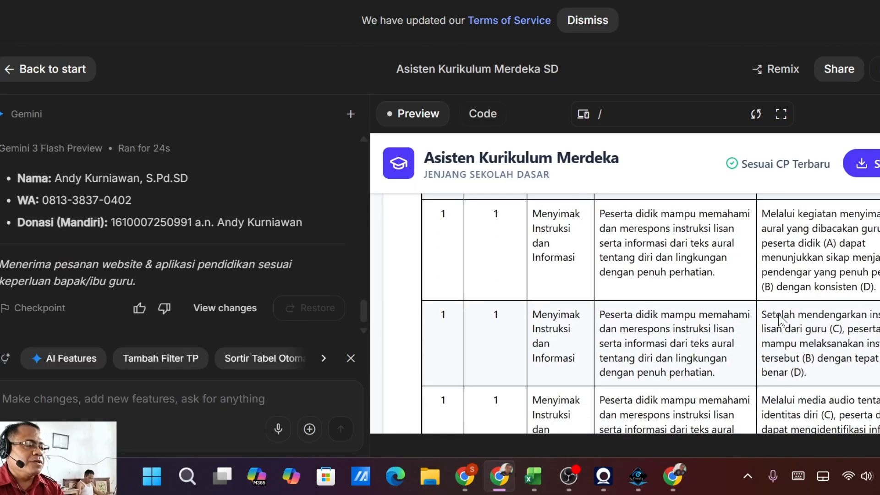
pyautogui.scroll(-5, 780, 319)
pyautogui.scroll(-2, 780, 320)
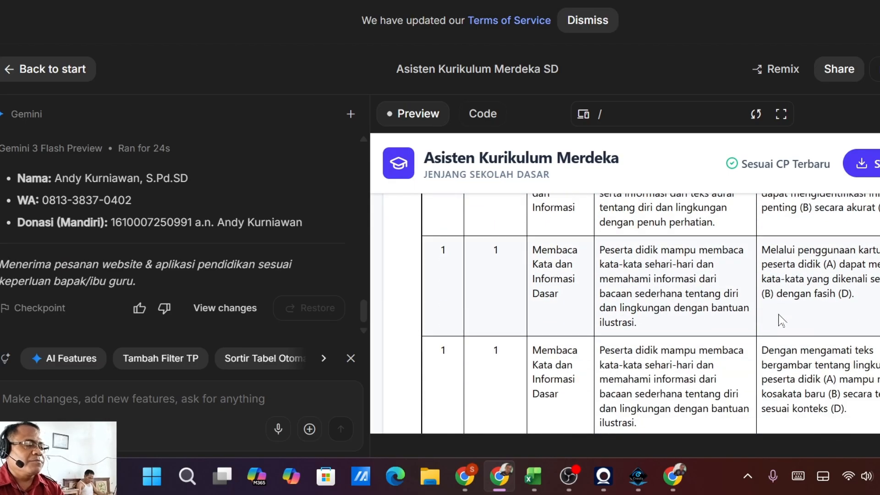
pyautogui.scroll(-4, 781, 320)
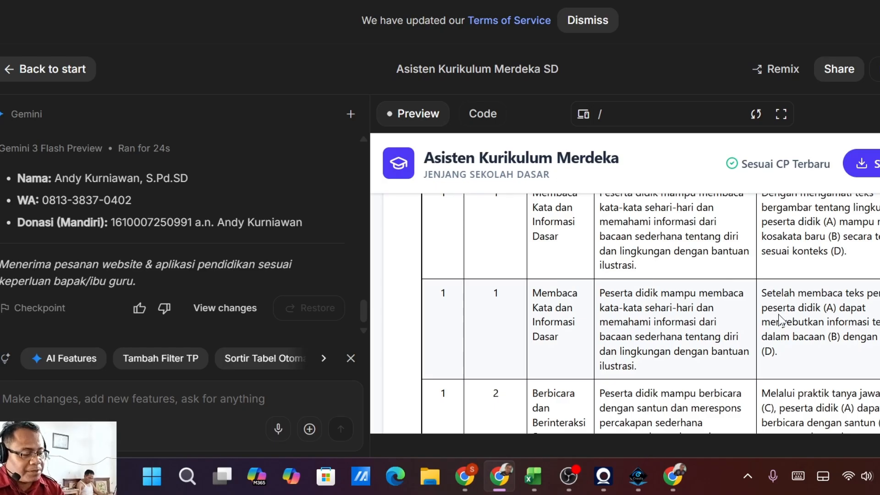
pyautogui.scroll(-4, 781, 319)
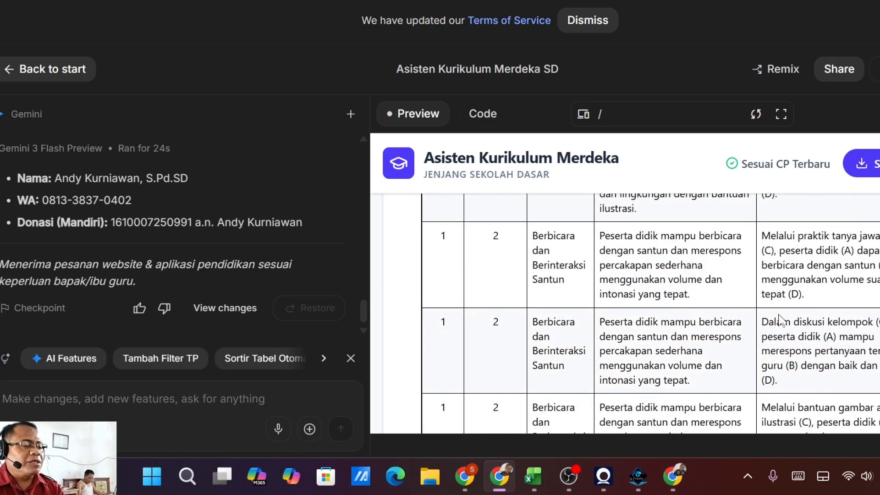
pyautogui.scroll(-4, 651, 314)
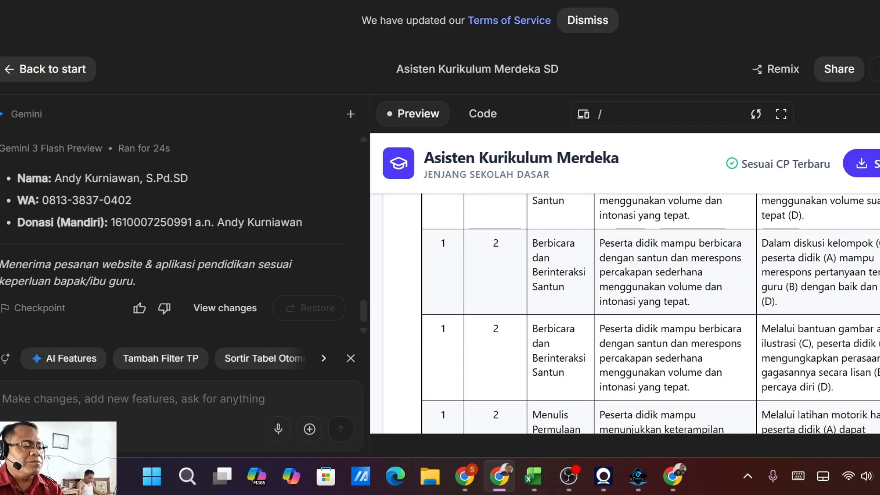
pyautogui.scroll(-5, 650, 314)
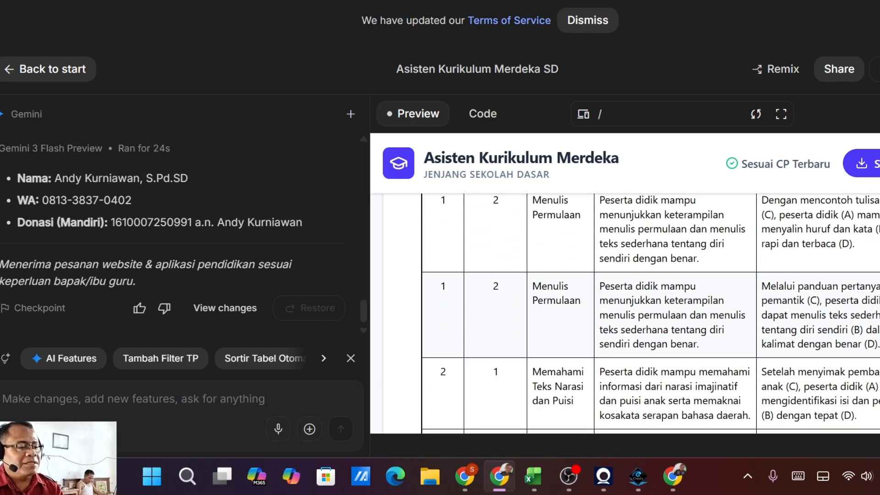
# Step: Return to the table's header and recheck the topics, TP and ATP of Kelas 1 for semesters 1 and 2
pyautogui.scroll(10, 650, 313)
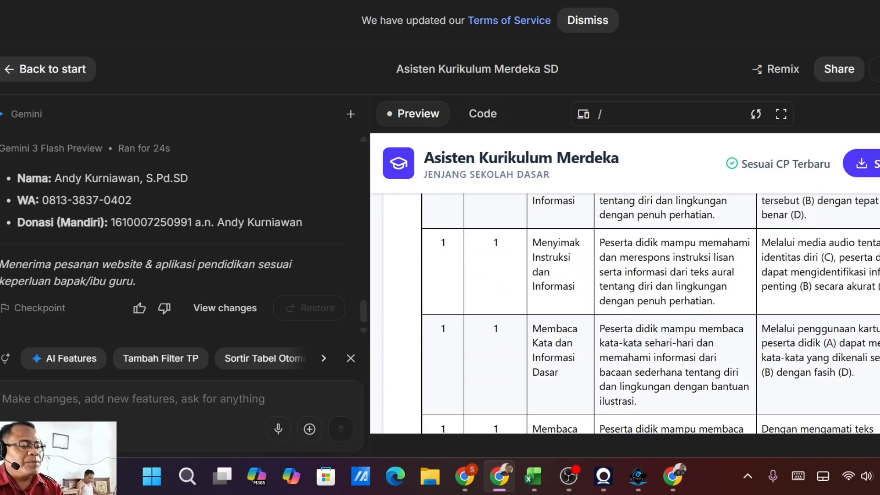
pyautogui.scroll(2, 650, 313)
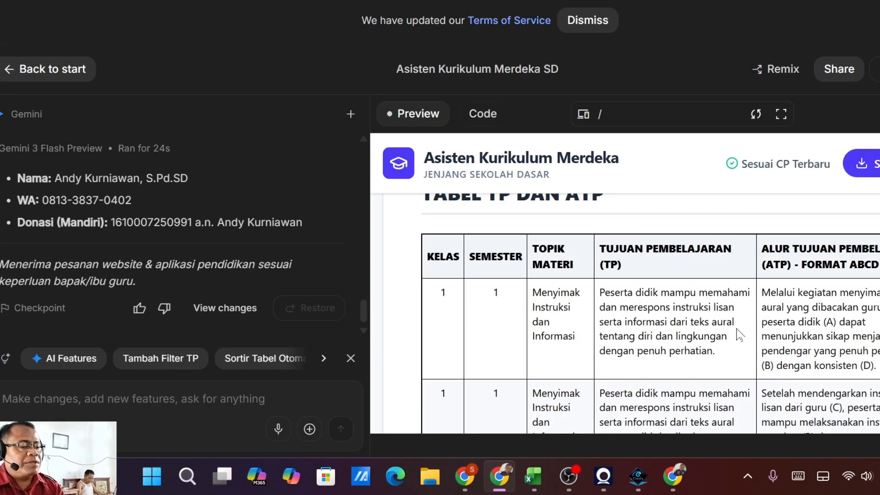
pyautogui.scroll(-3, 651, 313)
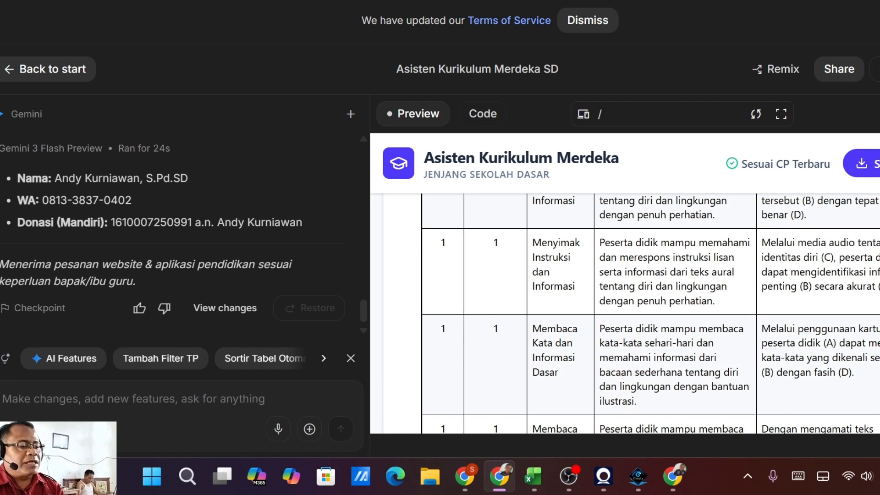
pyautogui.scroll(-2, 650, 313)
pyautogui.scroll(-3, 651, 313)
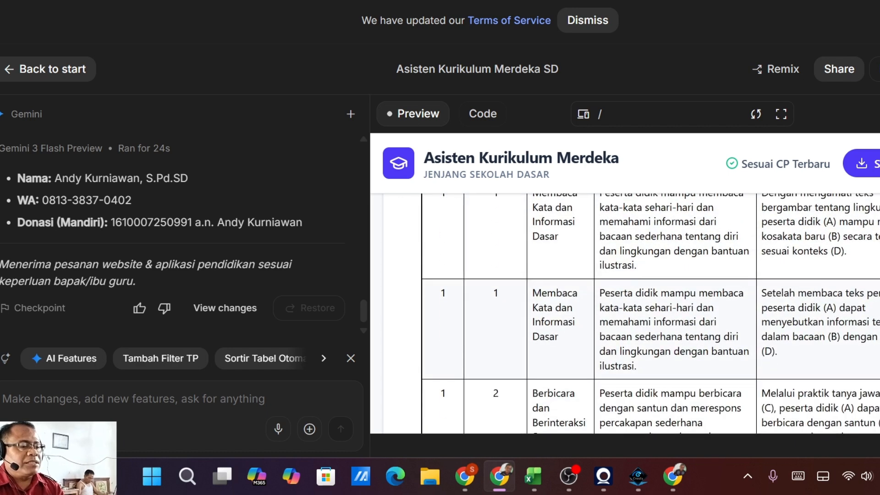
pyautogui.scroll(-2, 651, 313)
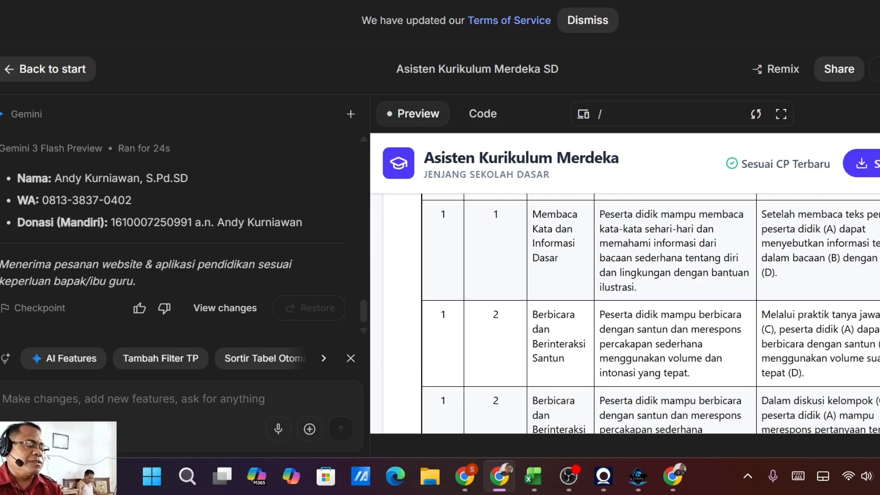
pyautogui.scroll(-2, 650, 314)
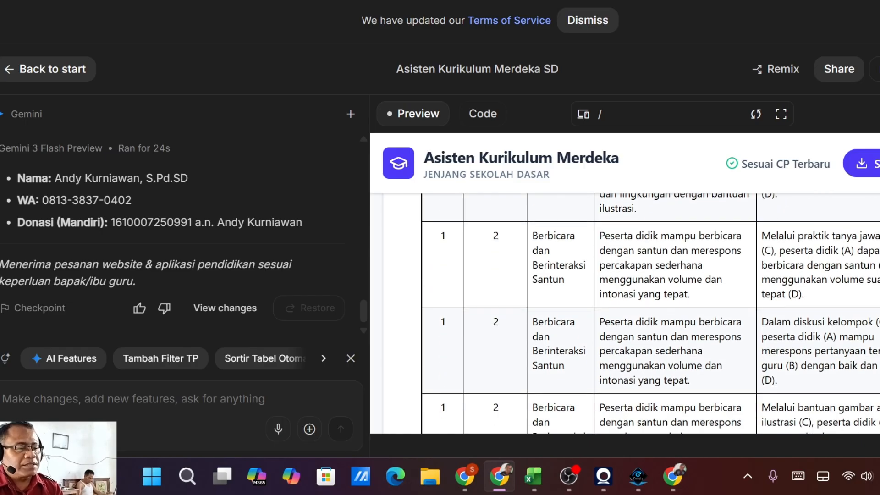
pyautogui.scroll(-4, 650, 313)
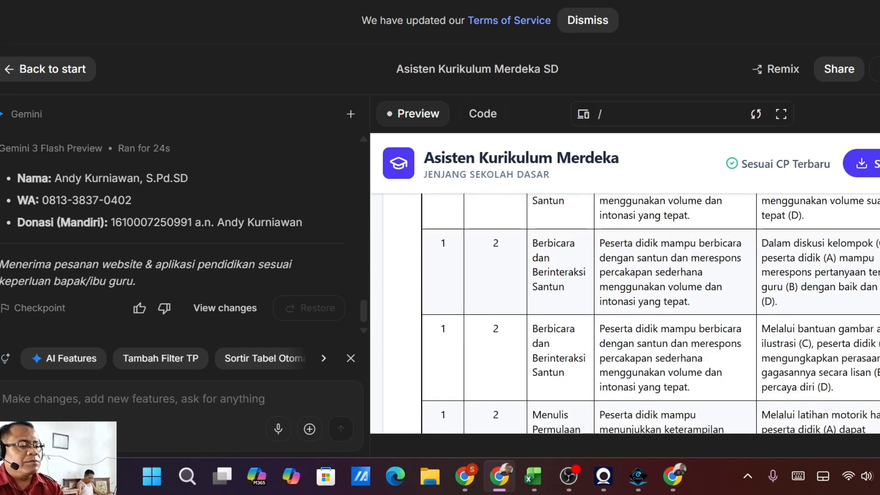
pyautogui.scroll(-2, 650, 314)
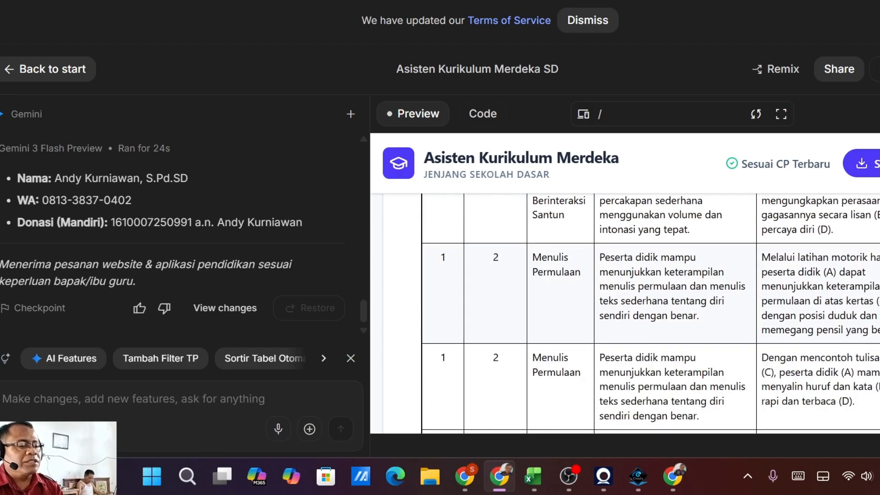
pyautogui.scroll(-4, 651, 313)
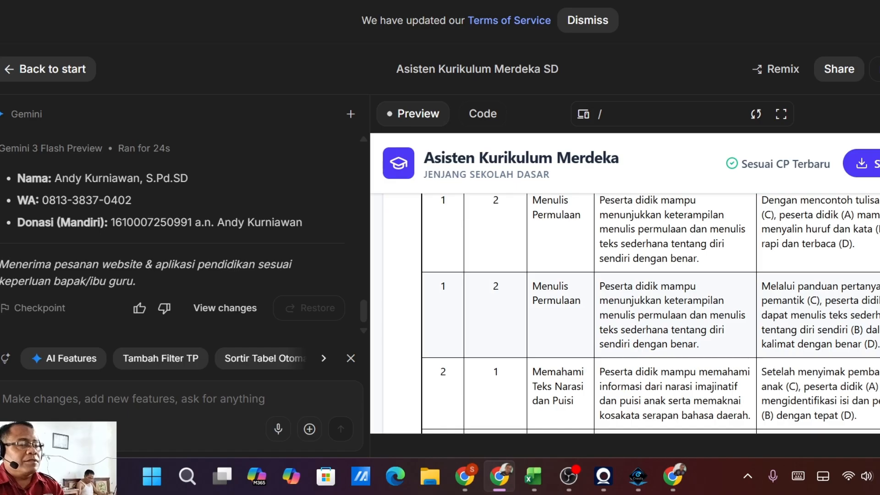
# Step: Examine the Kelas 2 rows for both semesters down to the signature block, and return to the table's header
pyautogui.scroll(-2, 650, 313)
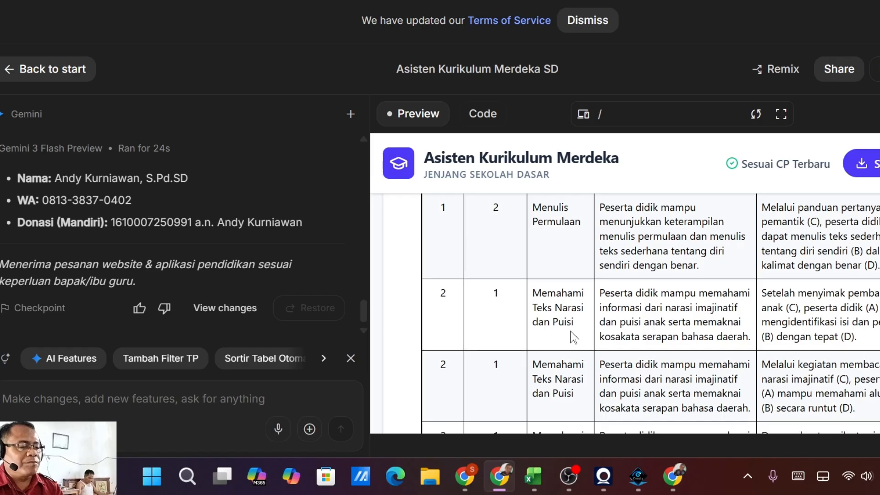
pyautogui.scroll(-4, 571, 337)
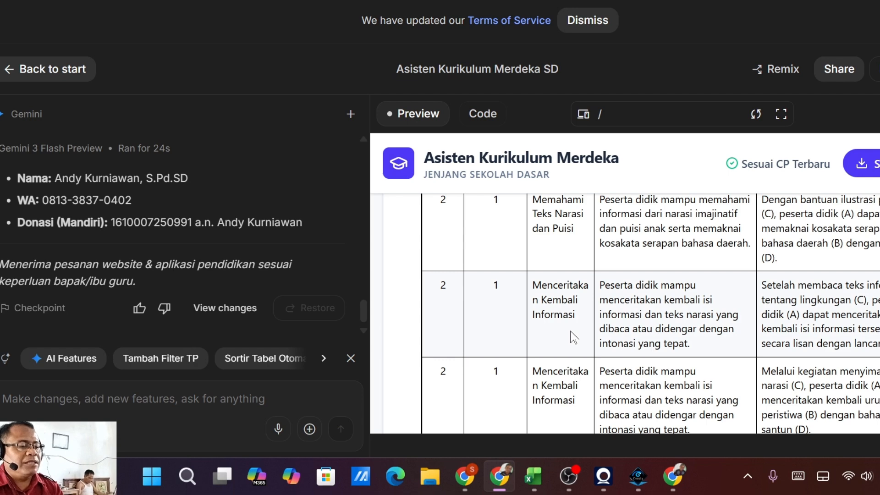
pyautogui.scroll(-4, 571, 337)
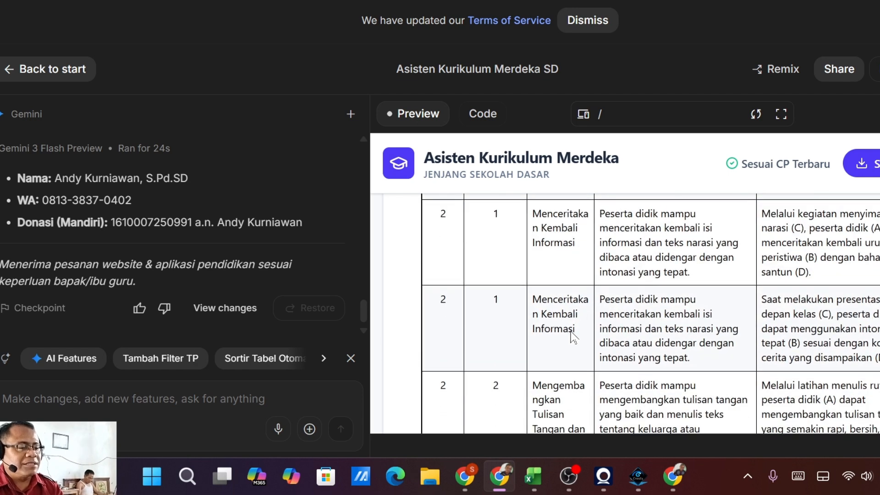
pyautogui.scroll(-2, 571, 338)
pyautogui.scroll(-2, 572, 337)
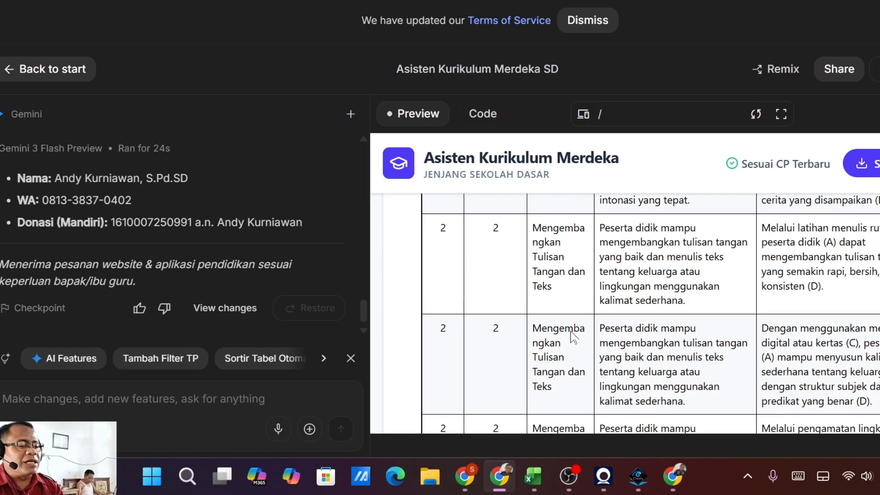
pyautogui.scroll(-2, 571, 338)
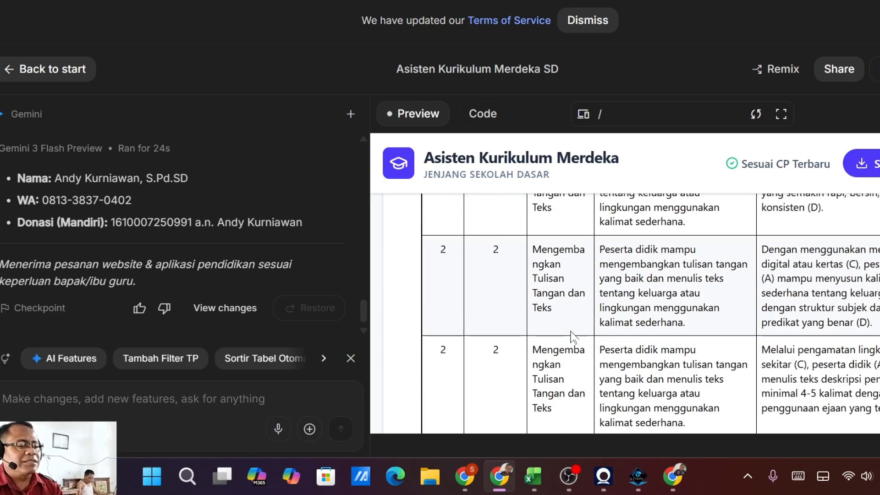
pyautogui.scroll(-2, 572, 338)
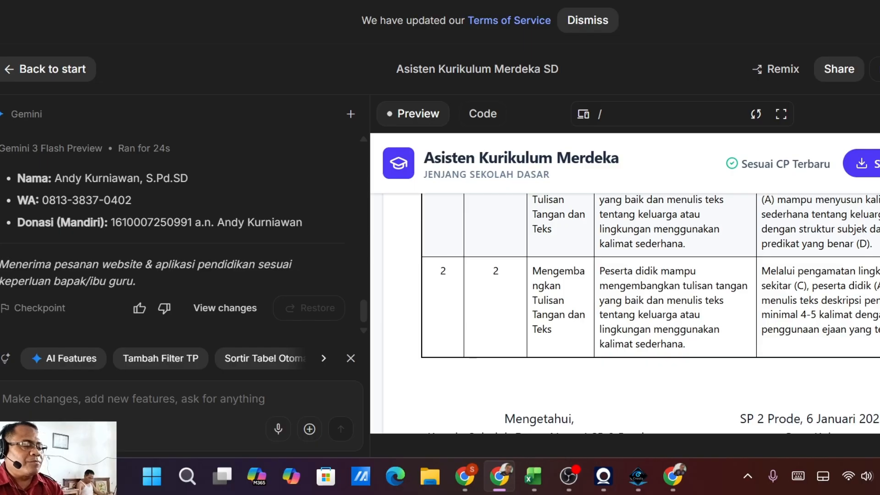
pyautogui.scroll(10, 650, 314)
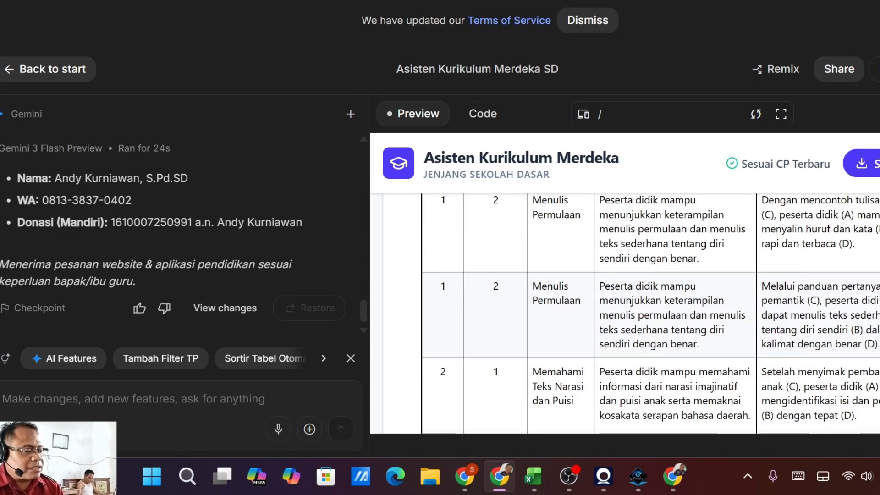
pyautogui.scroll(5, 650, 314)
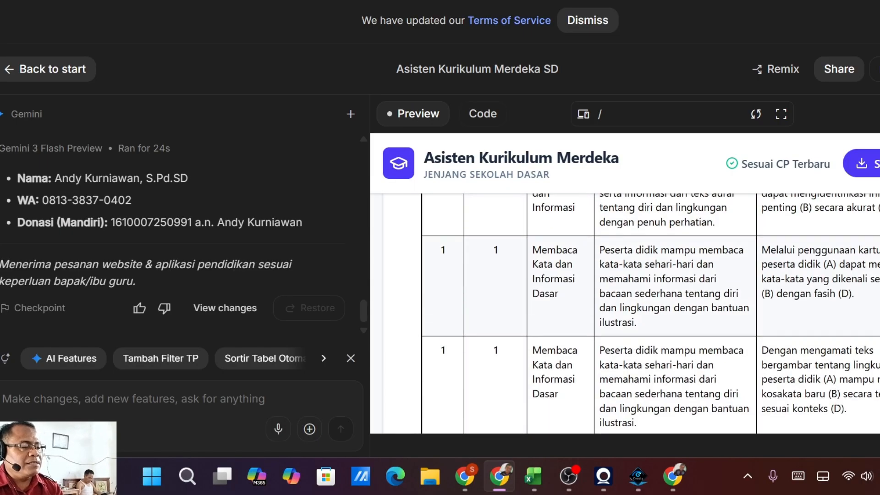
pyautogui.scroll(5, 650, 313)
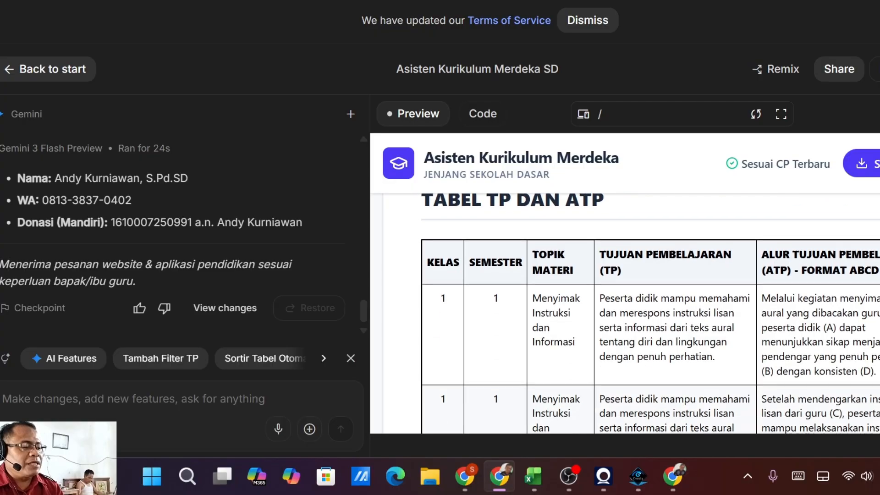
pyautogui.scroll(-1, 650, 314)
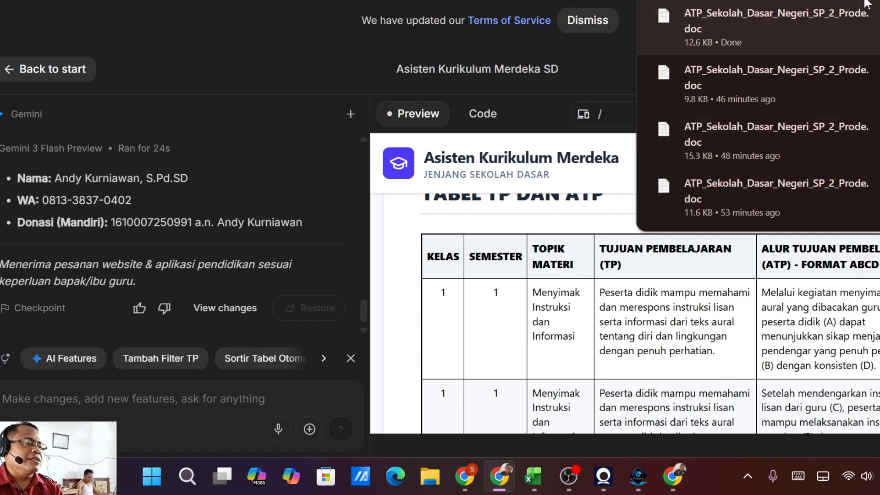
# Step: Locate the newest downloaded ATP document in its folder and rename it ANALISIS BAHASA INDONESIA ATP FASE A.doc
pyautogui.click(831, 17)
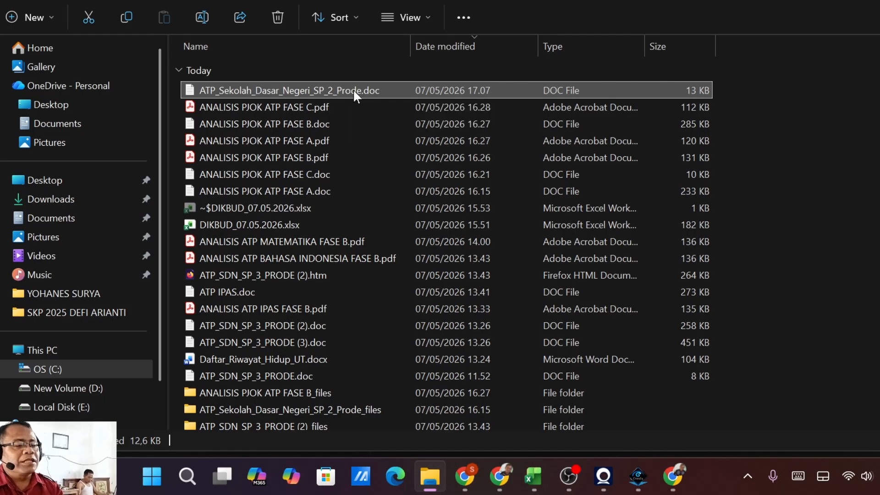
pyautogui.rightClick(353, 89)
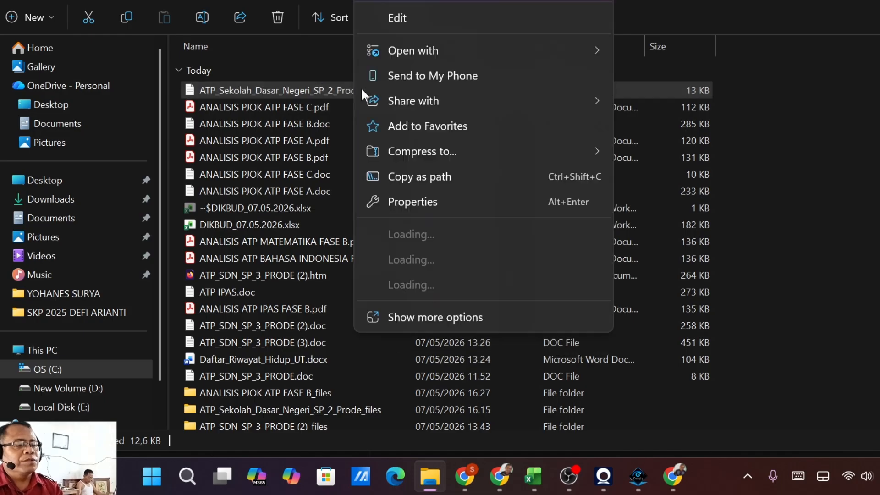
pyautogui.press('F2')
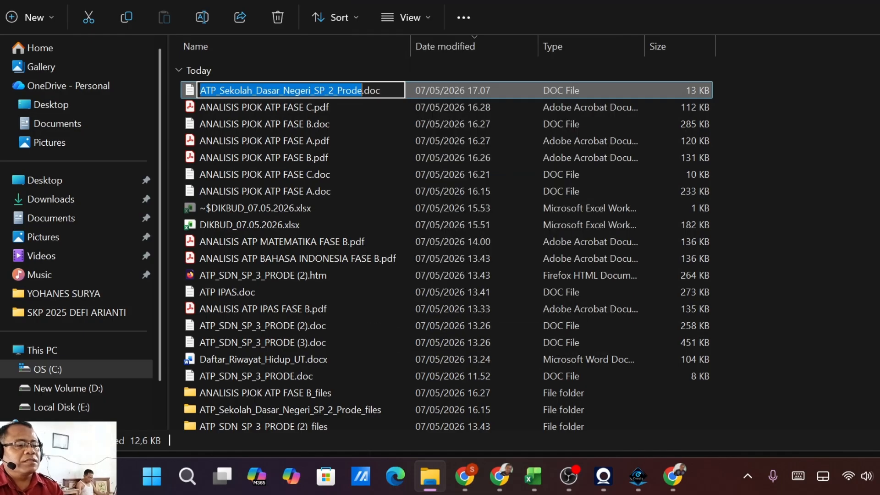
pyautogui.write('ANALISIS')
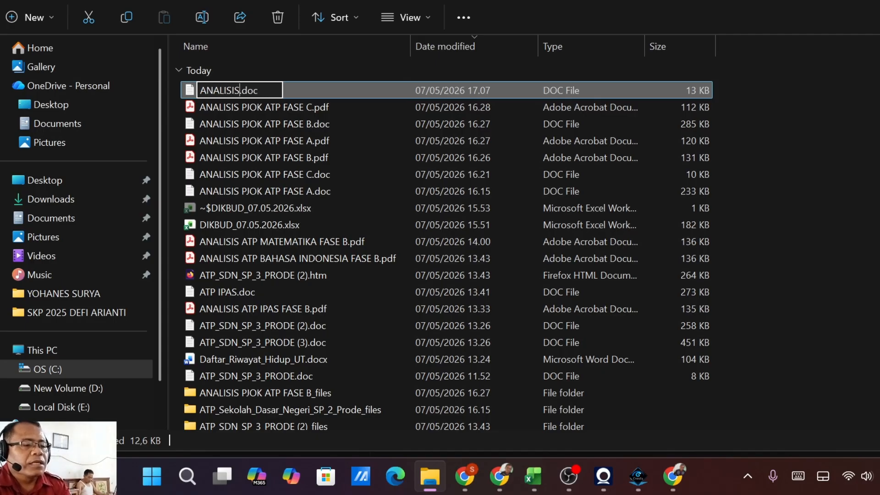
pyautogui.write(' BAHASA ')
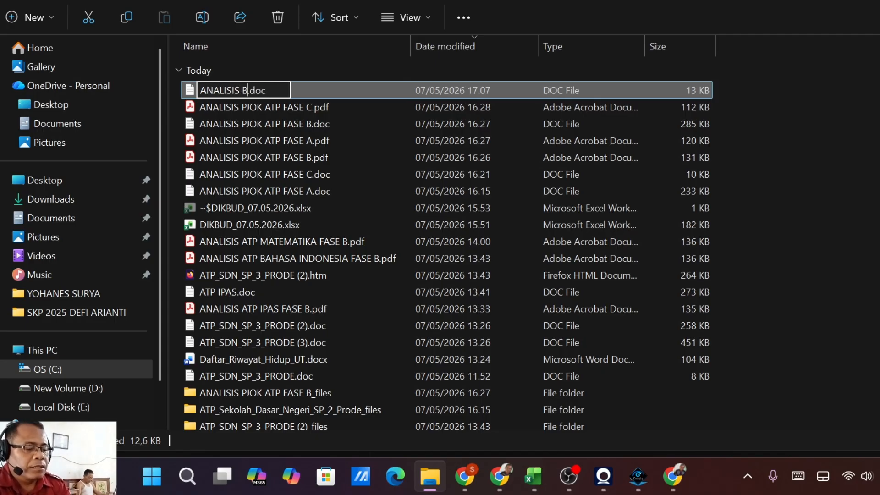
pyautogui.write('INDONE')
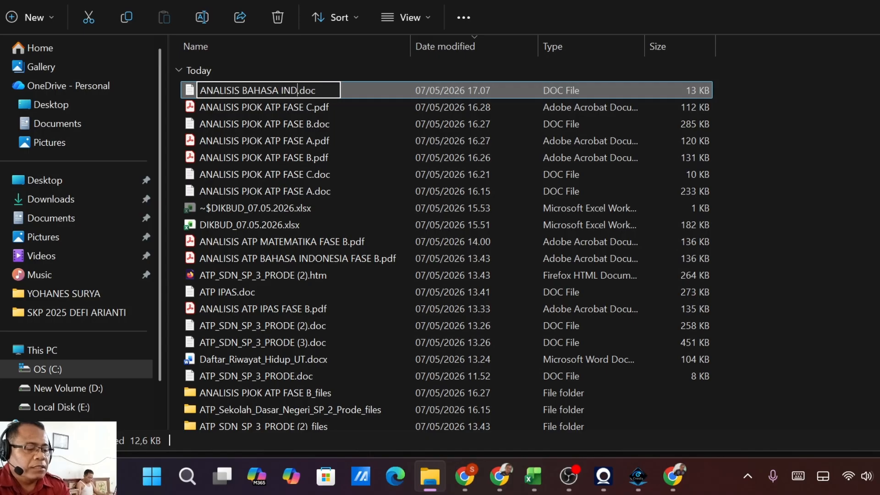
pyautogui.write('SIA')
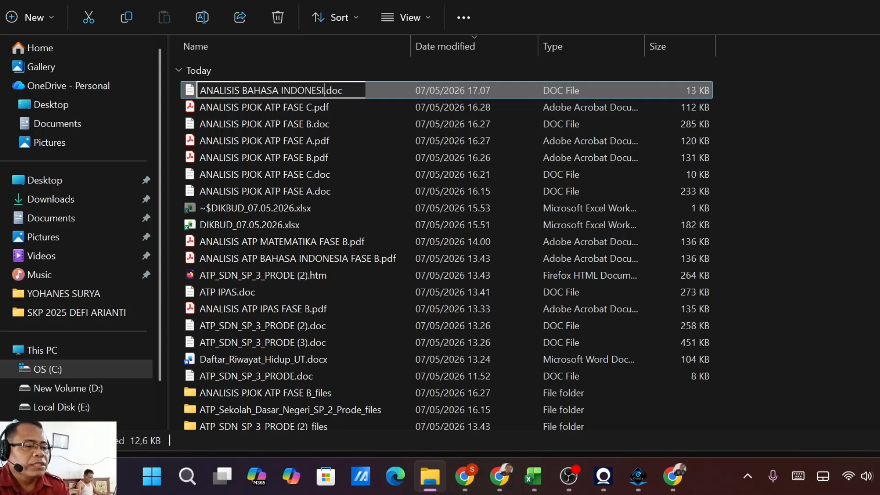
pyautogui.write('TP FASE')
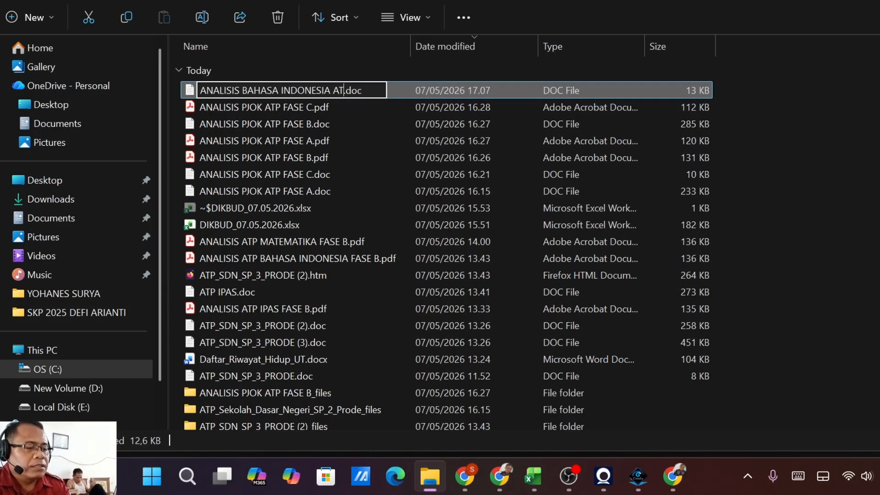
pyautogui.write(' A')
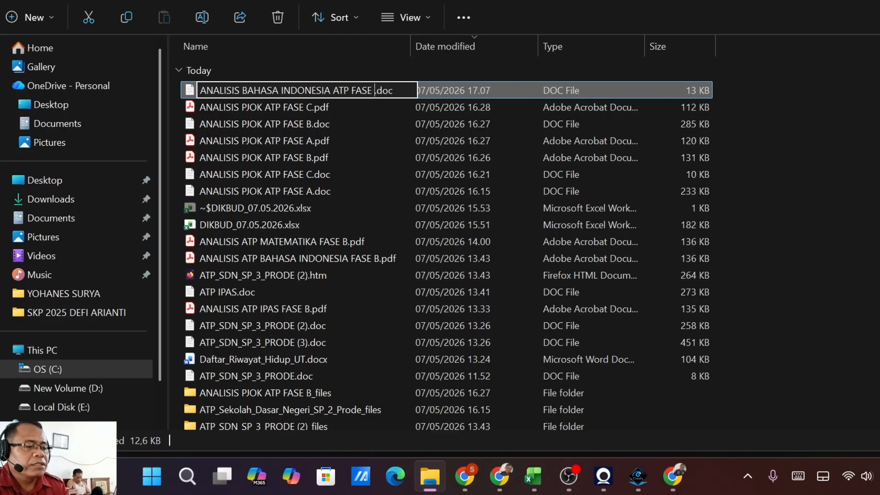
pyautogui.press('Return')
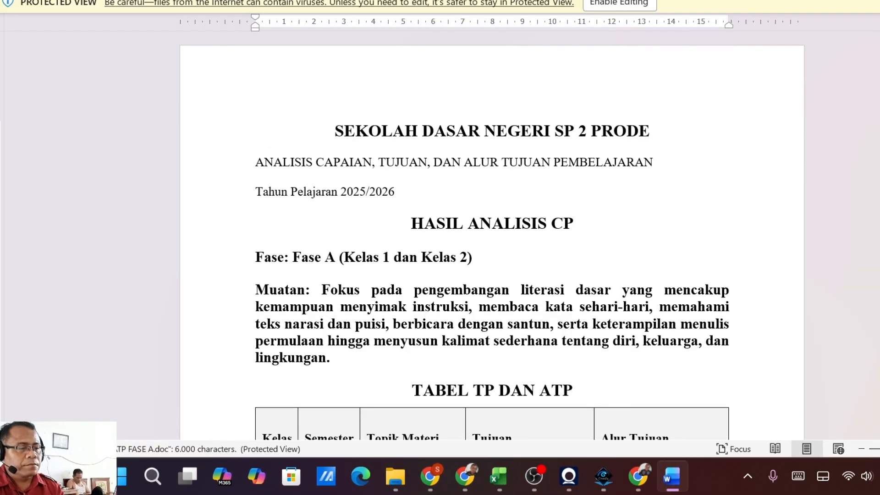
# Step: Enable editing of the renamed document in Word and centre the three heading lines from the school name to Tahun Pelajaran 2025/2026
pyautogui.click(619, 4)
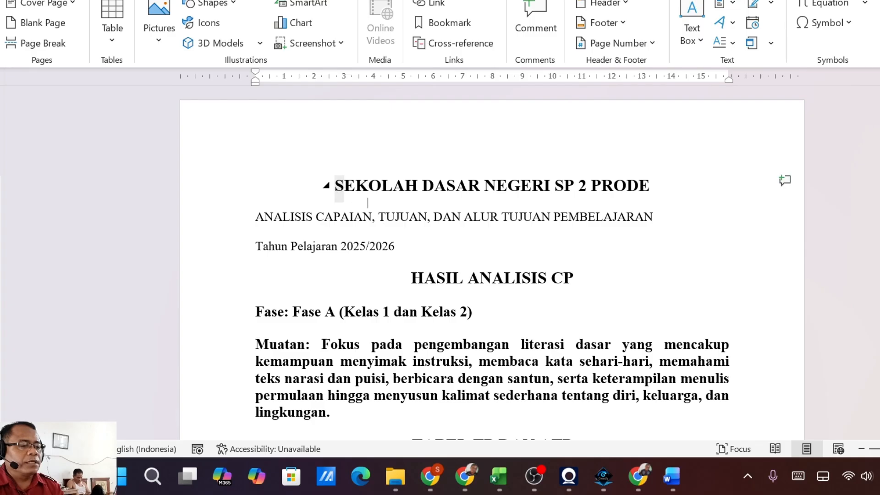
pyautogui.moveTo(337, 188); pyautogui.dragTo(401, 250)
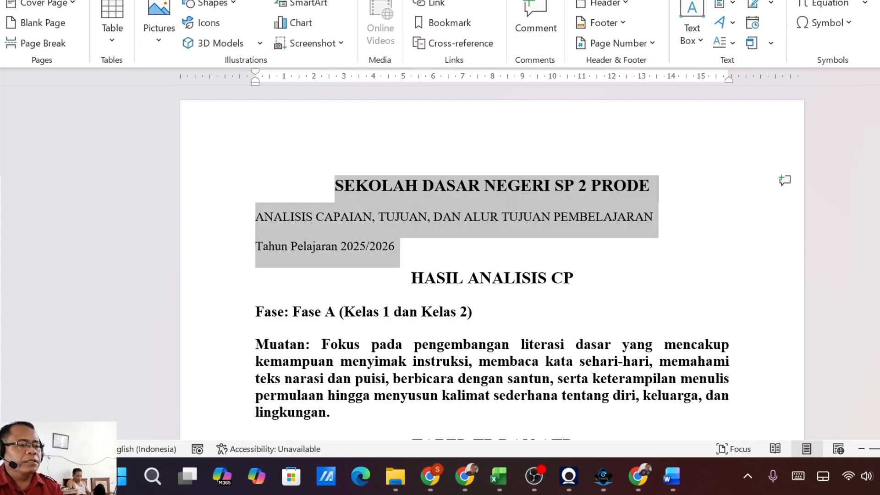
pyautogui.click(42, 1)
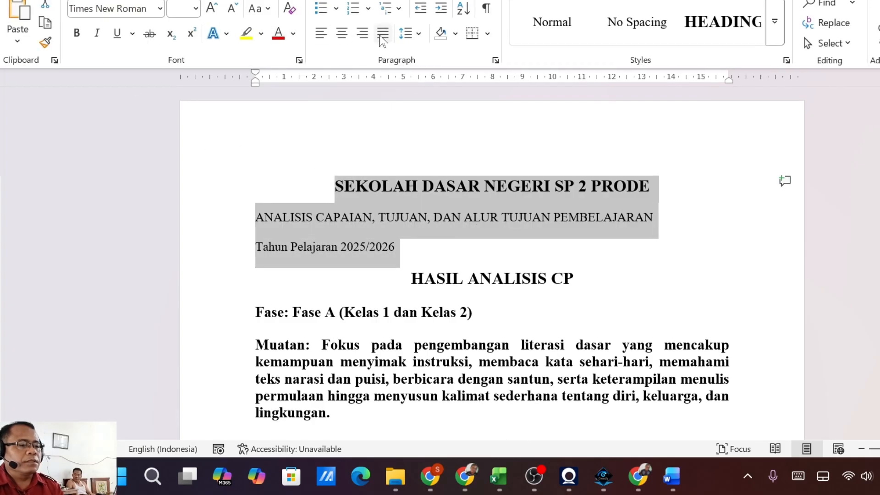
pyautogui.click(382, 36)
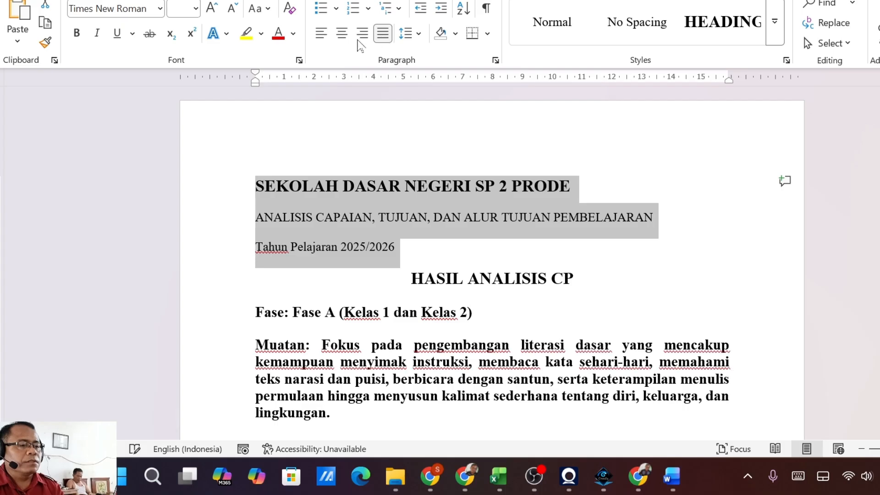
pyautogui.click(342, 41)
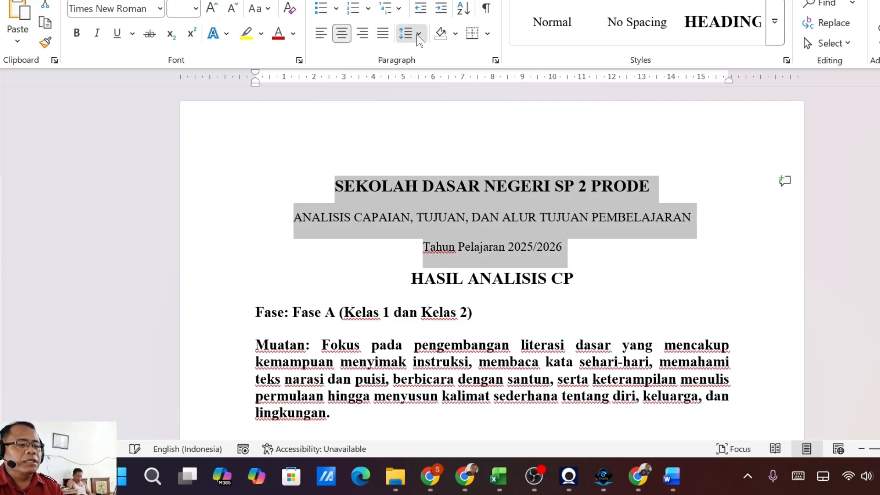
# Step: Set the heading lines' paragraph spacing to 0 pt before and after, with line spacing Multiple at 1
pyautogui.click(405, 33)
pyautogui.click(441, 190)
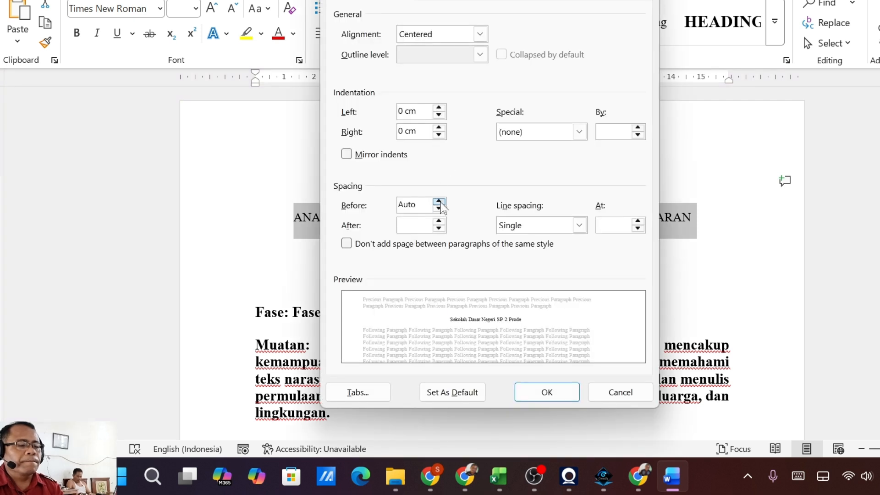
pyautogui.click(439, 207)
pyautogui.click(438, 228)
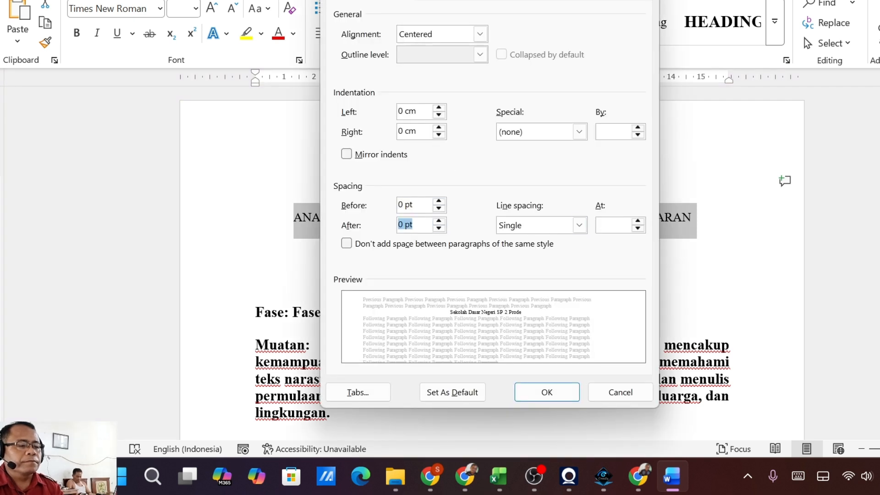
pyautogui.click(637, 228)
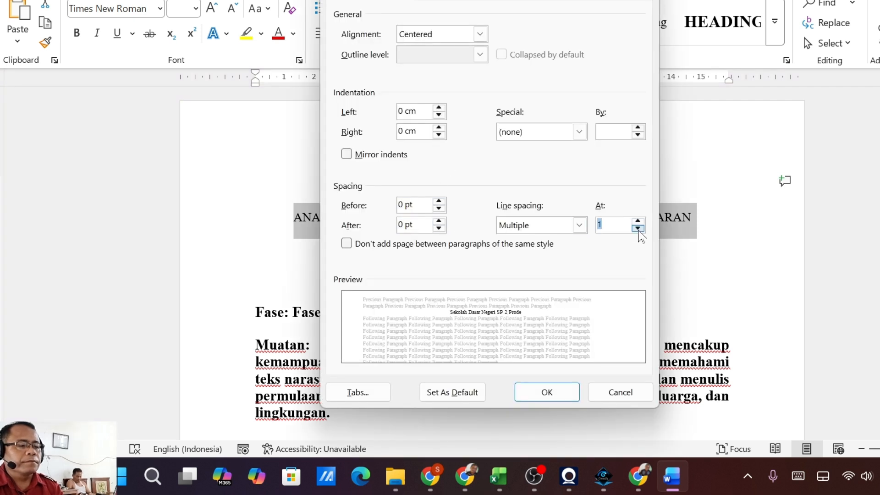
pyautogui.click(555, 397)
# Step: Insert a gap between the word Fase and its colon in the Hasil Analisis CP section
pyautogui.scroll(-2, 491, 261)
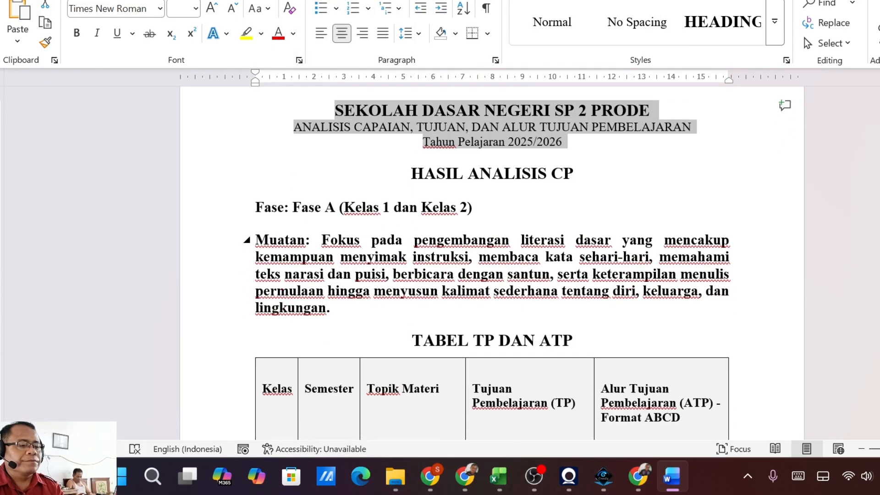
pyautogui.click(284, 207)
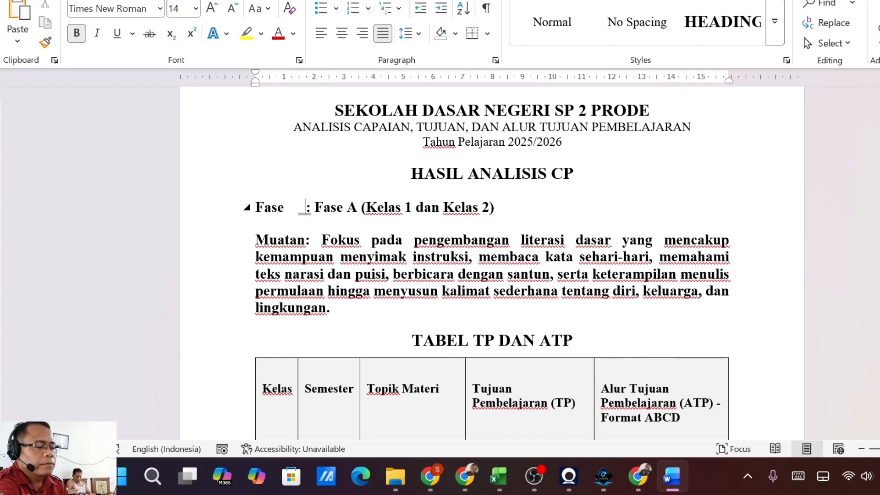
pyautogui.press('BackSpace')
# Step: Justify the TP and ATP columns from the first Kelas 1 row through the Kelas 2 Menceritakan Kembali Informasi rows
pyautogui.scroll(-3, 491, 265)
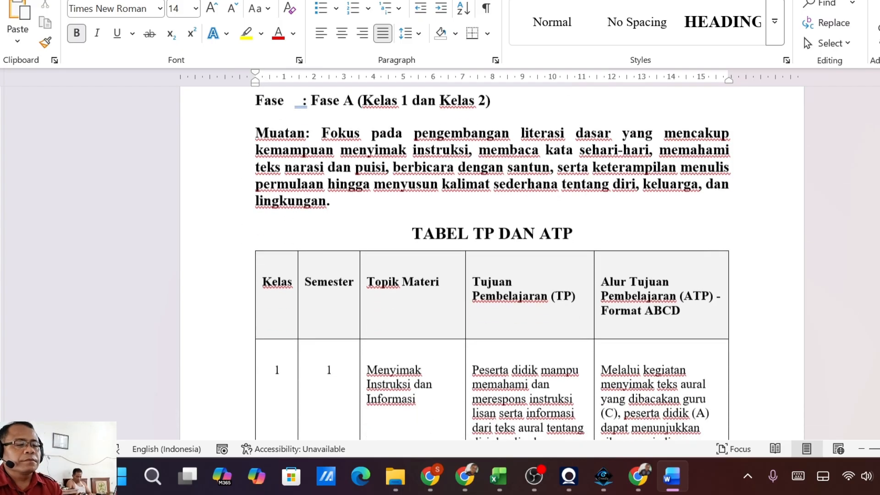
pyautogui.scroll(-6, 492, 265)
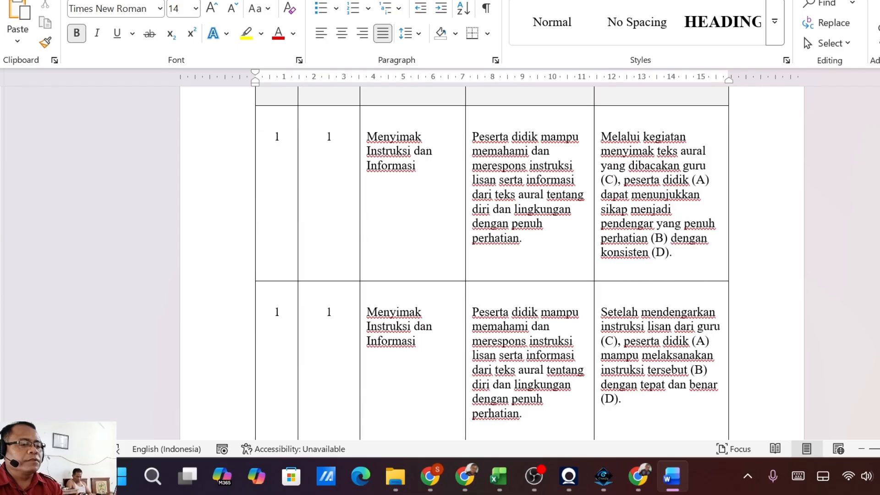
pyautogui.click(464, 142)
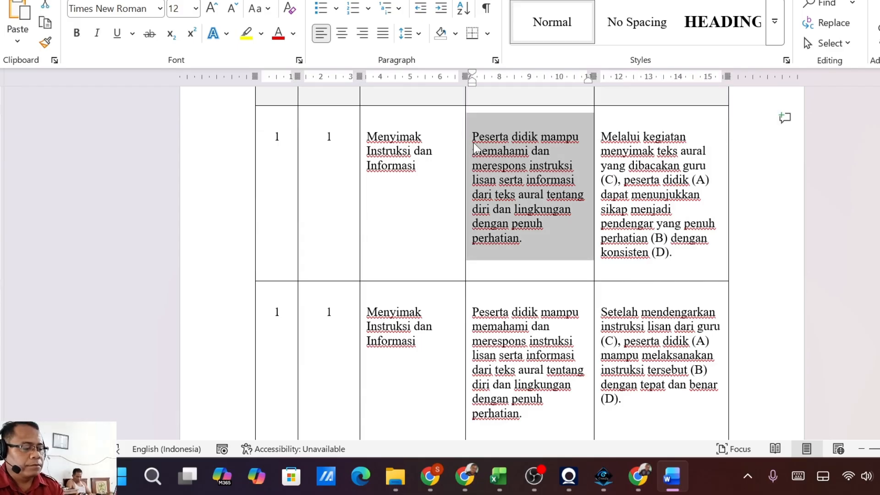
pyautogui.hotkey('shift', 'Right')
pyautogui.scroll(-15, 474, 147)
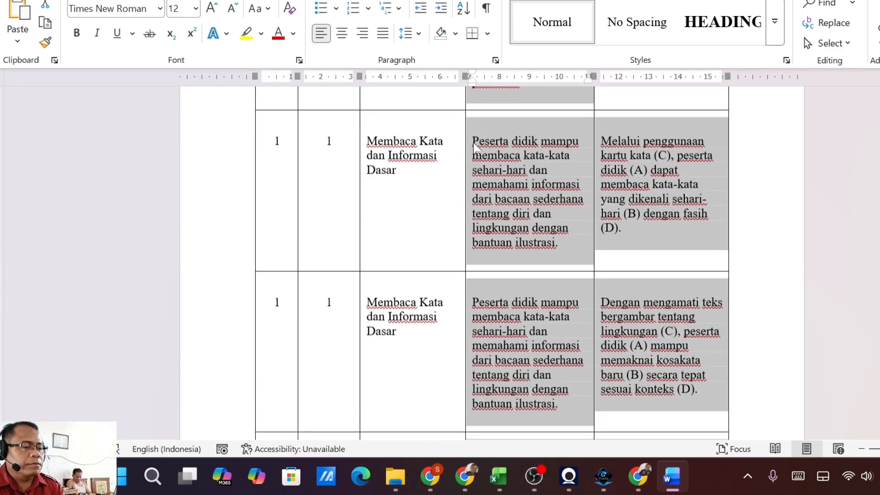
pyautogui.scroll(-15, 473, 146)
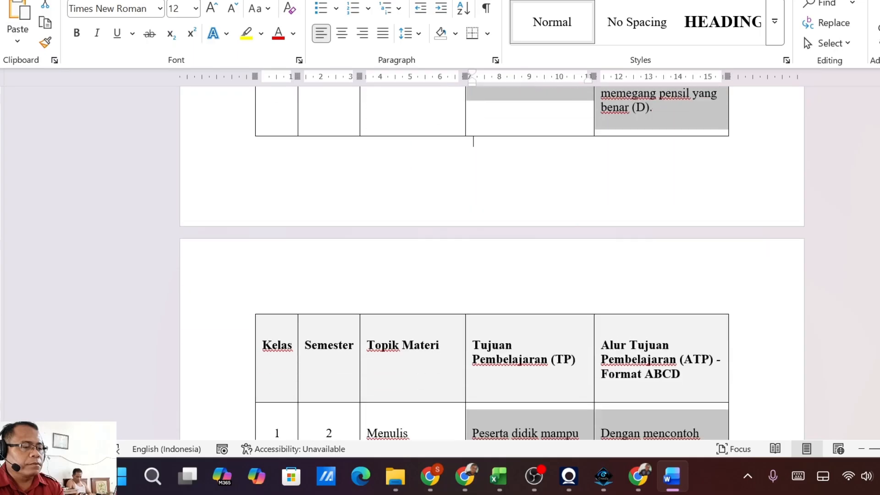
pyautogui.scroll(-10, 476, 149)
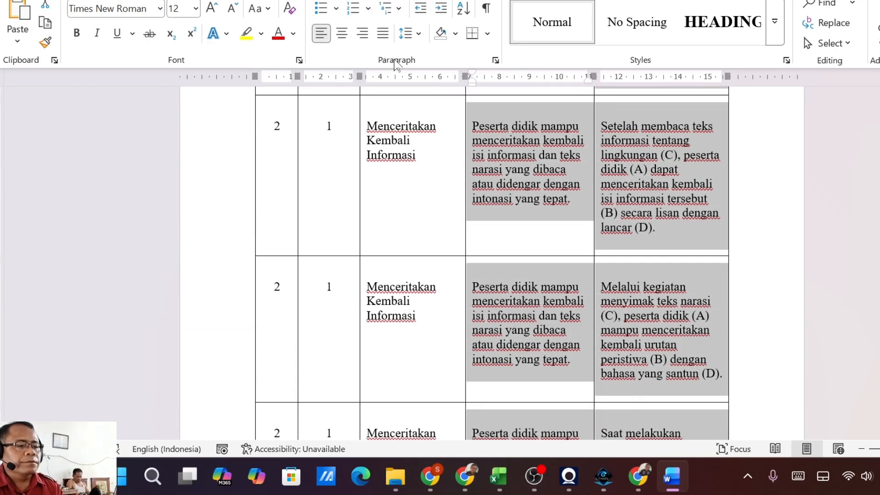
pyautogui.click(383, 33)
pyautogui.scroll(-1, 508, 369)
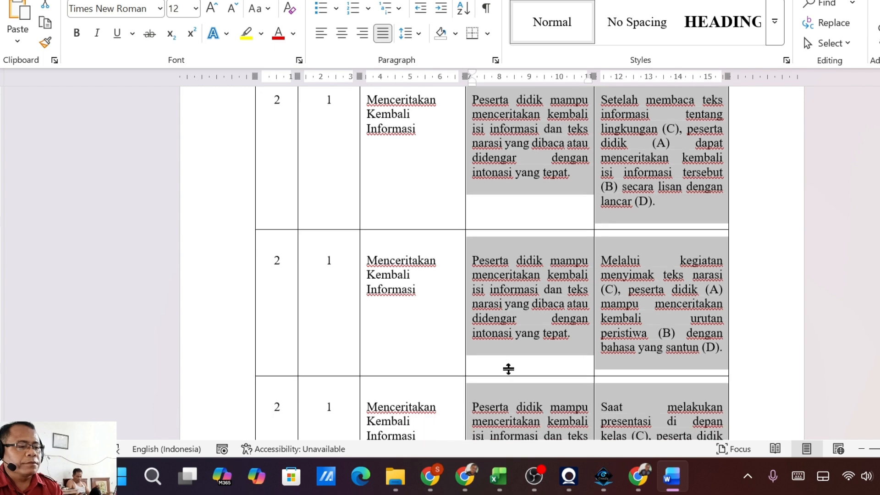
pyautogui.scroll(-15, 508, 368)
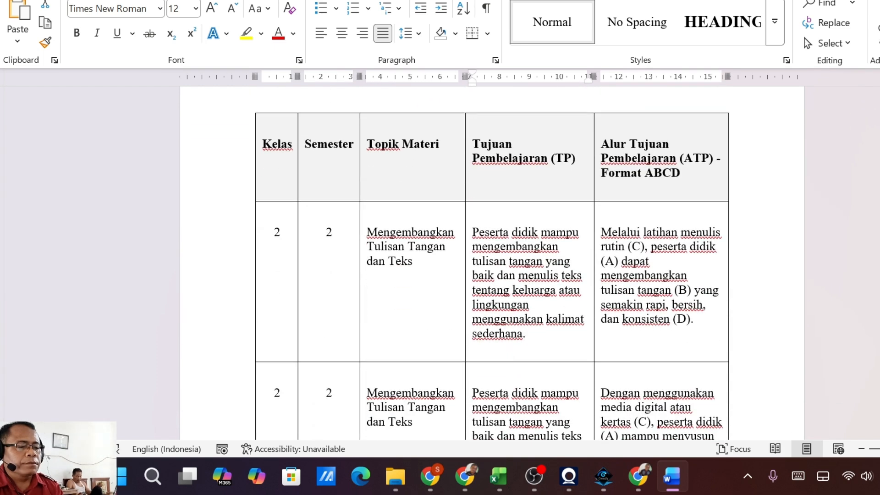
pyautogui.click(467, 250)
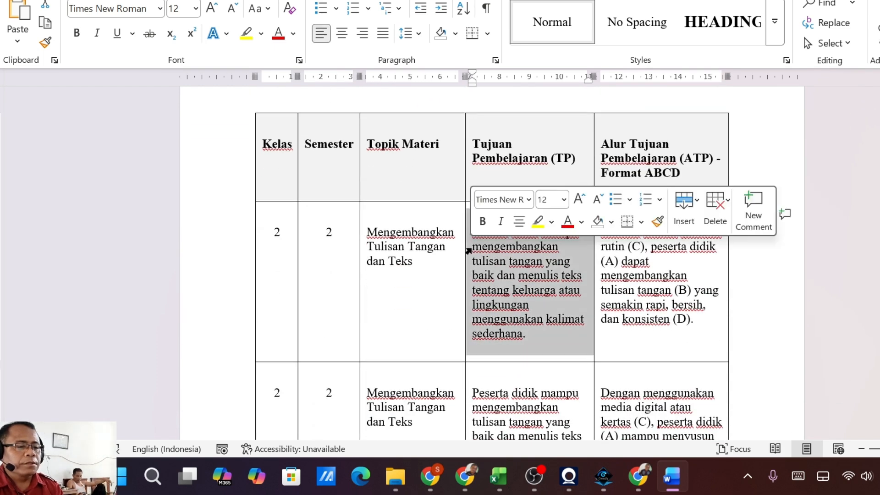
pyautogui.hotkey('shift', 'Right')
pyautogui.hotkey('shift', 'Down')
pyautogui.hotkey('shift', 'Down')
pyautogui.hotkey('shift', 'Down')
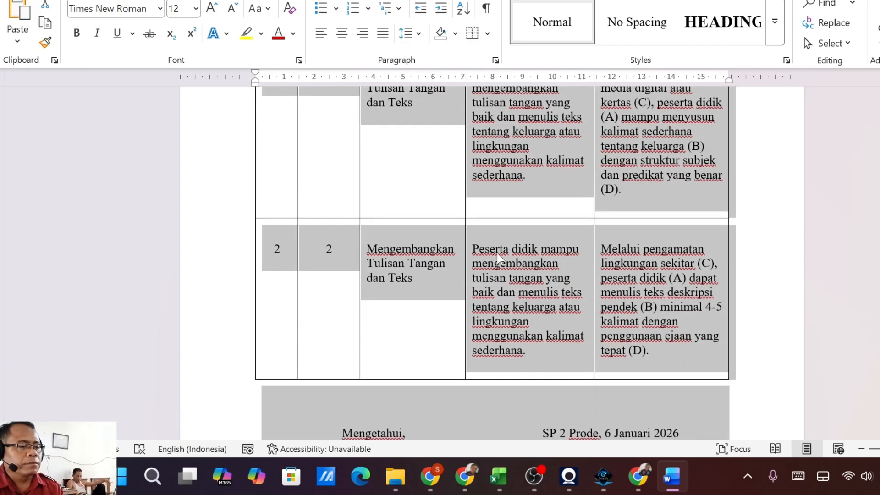
pyautogui.scroll(10, 497, 256)
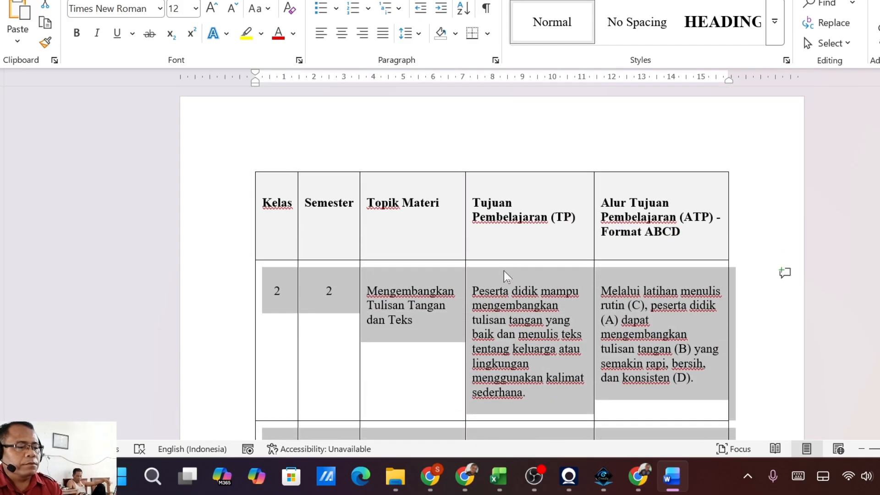
pyautogui.click(504, 278)
# Step: Justify the TP and ATP cells of the first two Mengembangkan Tulisan Tangan dan Teks rows of Kelas 2, semester 2
pyautogui.click(468, 298)
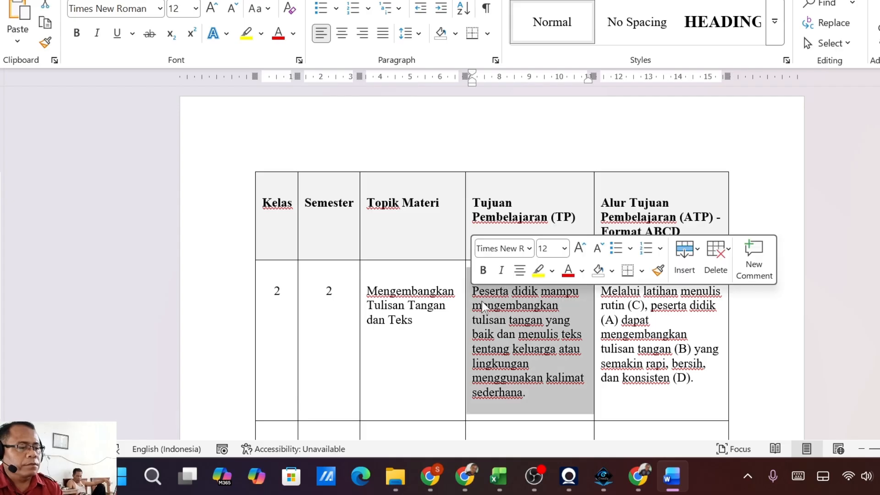
pyautogui.hotkey('shift', 'Right')
pyautogui.hotkey('shift', 'Down')
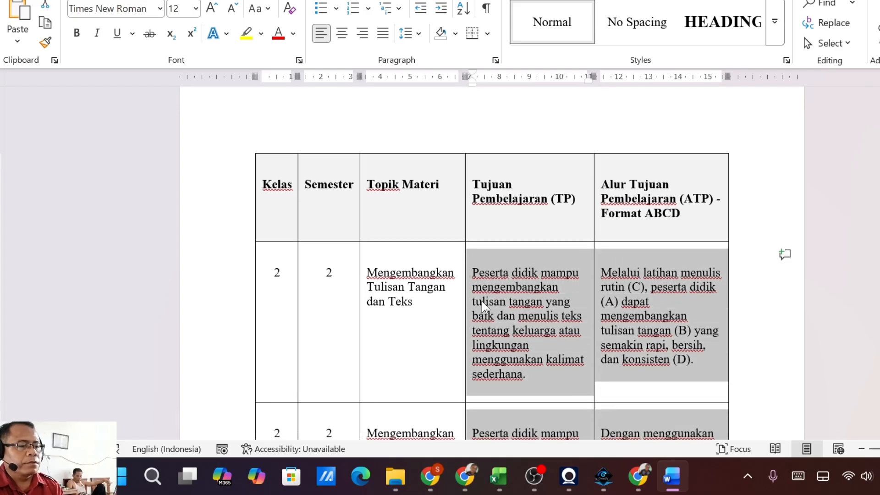
pyautogui.click(383, 33)
pyautogui.scroll(-6, 492, 262)
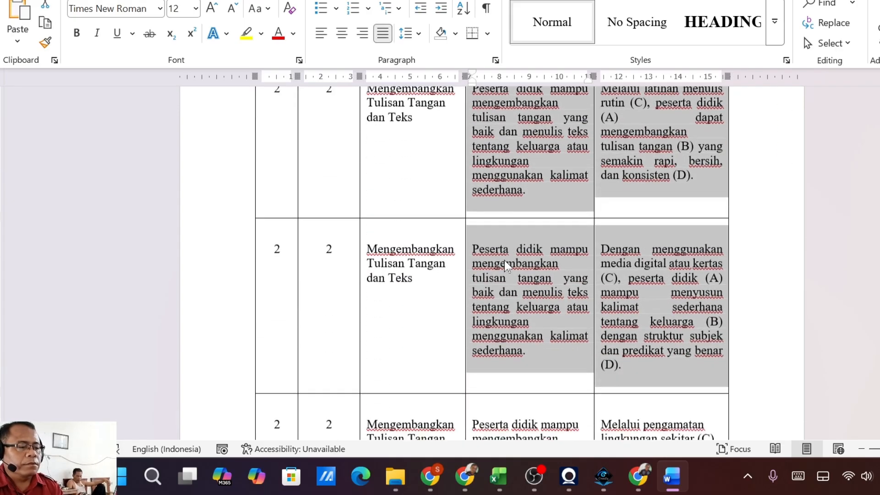
pyautogui.scroll(-3, 492, 263)
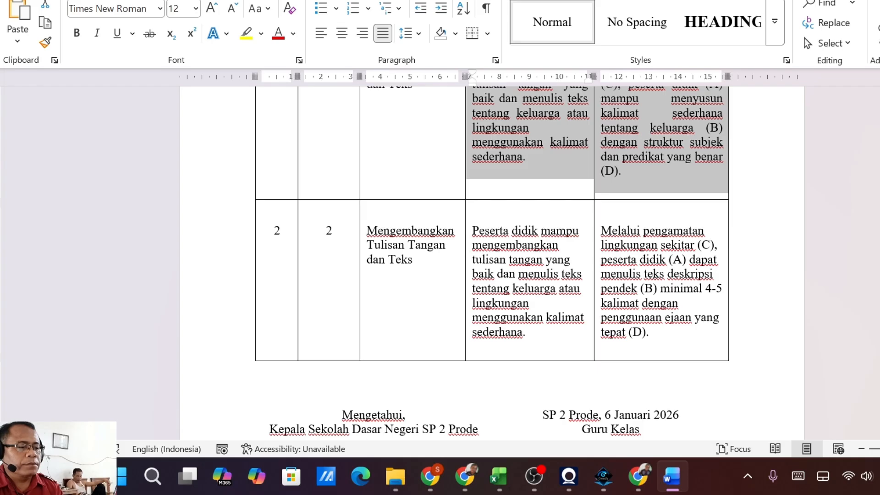
# Step: Justify the TP and ATP cells of the last Mengembangkan Tulisan Tangan dan Teks row of Kelas 2, semester 2
pyautogui.click(464, 252)
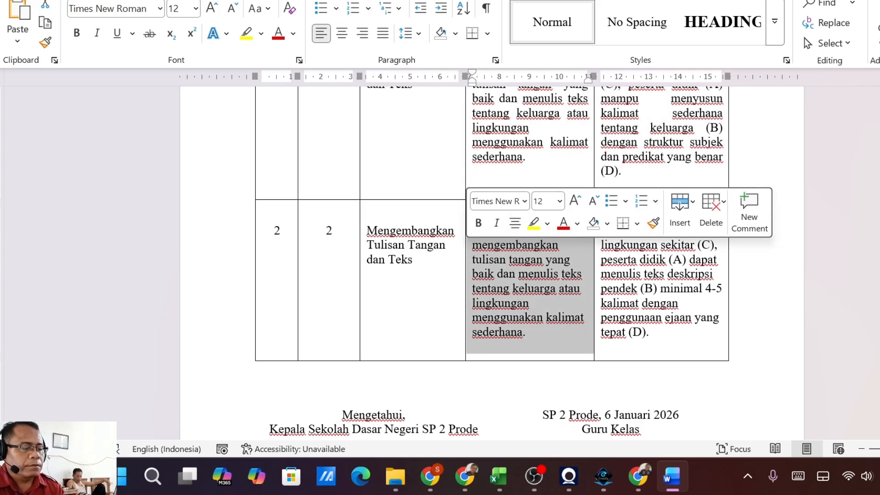
pyautogui.hotkey('shift', 'Right')
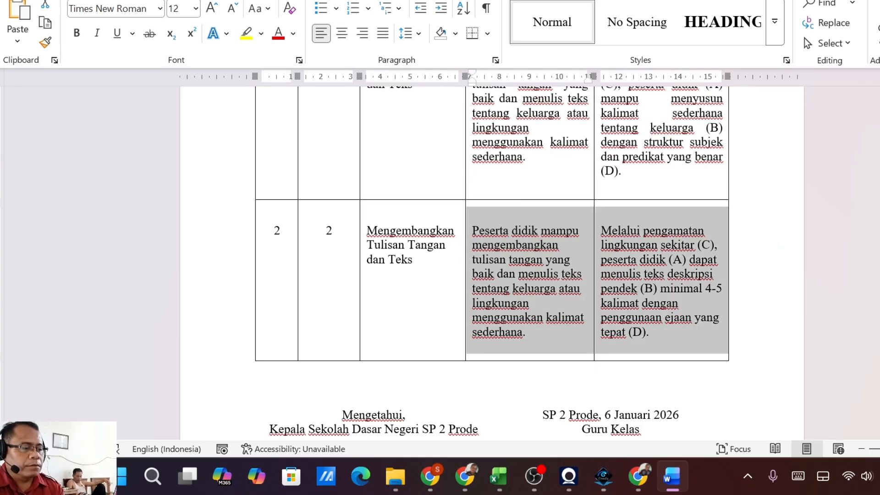
pyautogui.click(383, 33)
pyautogui.click(533, 290)
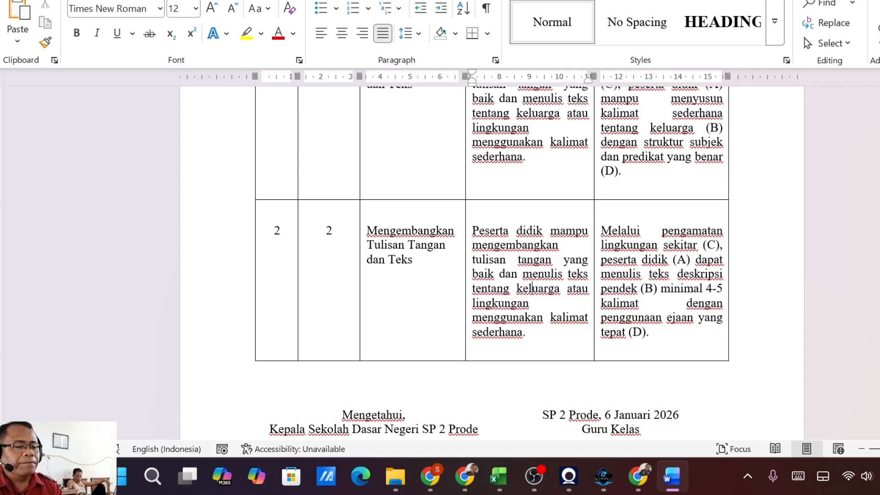
# Step: Check how the signature block and the table rows break across the last pages
pyautogui.scroll(-7, 529, 284)
pyautogui.scroll(2, 527, 280)
pyautogui.scroll(1, 532, 136)
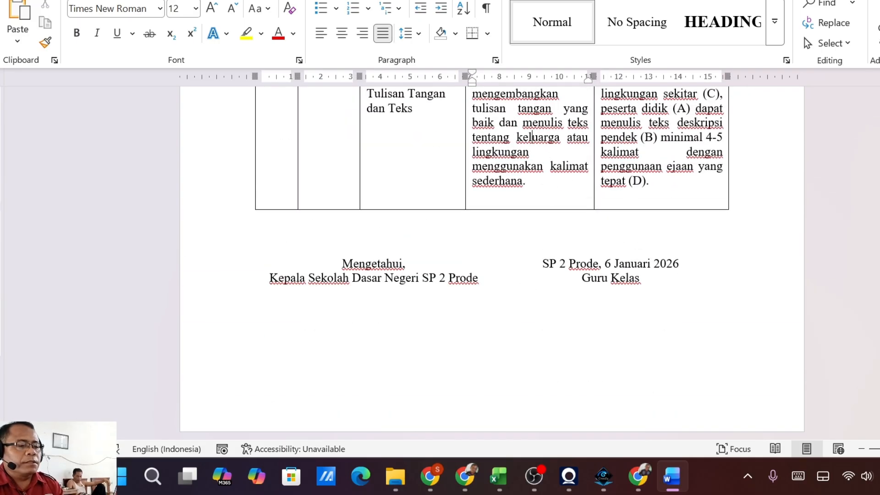
pyautogui.scroll(-4, 527, 277)
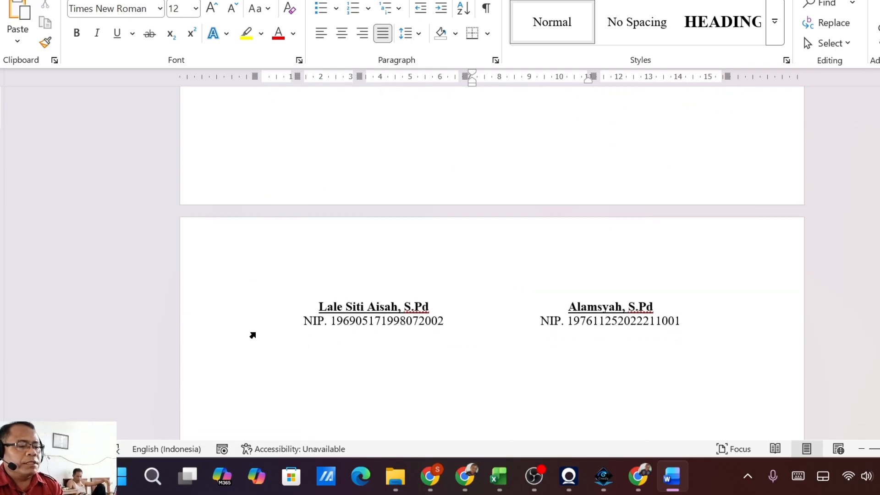
pyautogui.scroll(3, 426, 283)
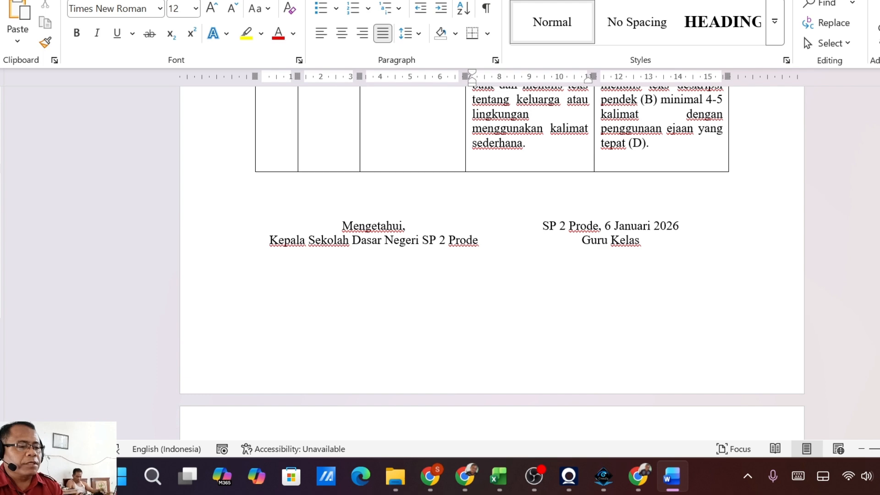
pyautogui.click(393, 226)
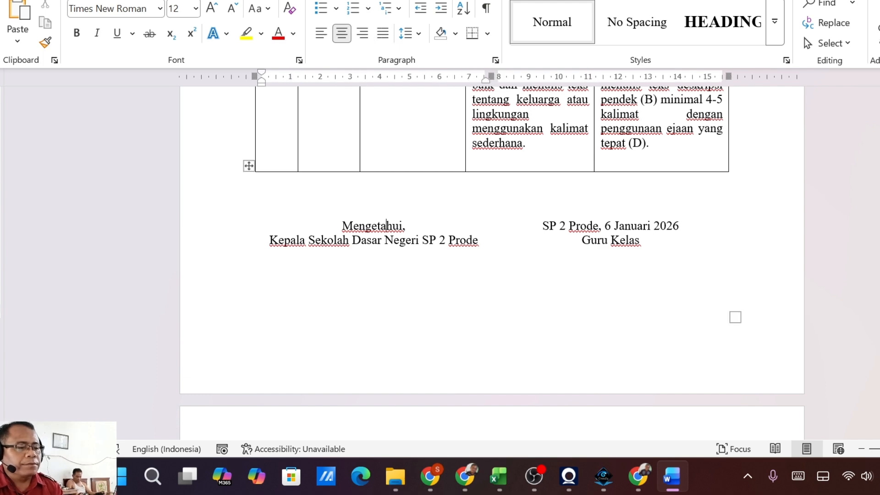
pyautogui.scroll(15, 394, 229)
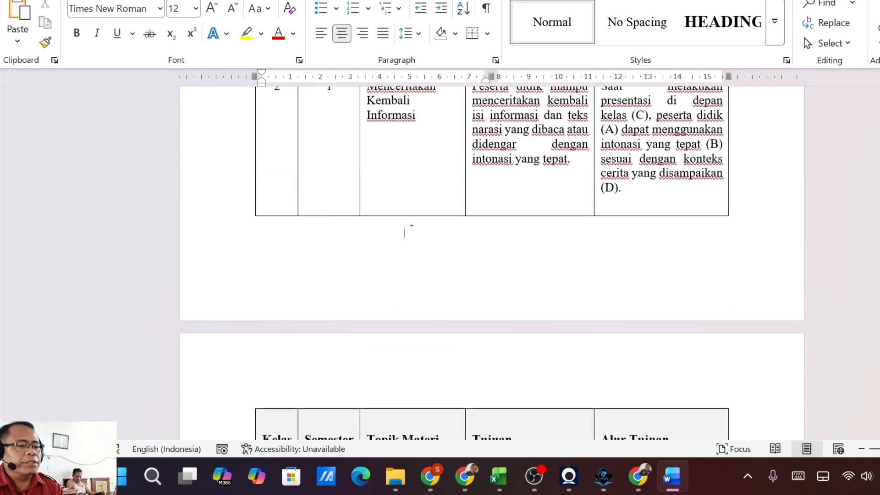
pyautogui.scroll(1, 404, 232)
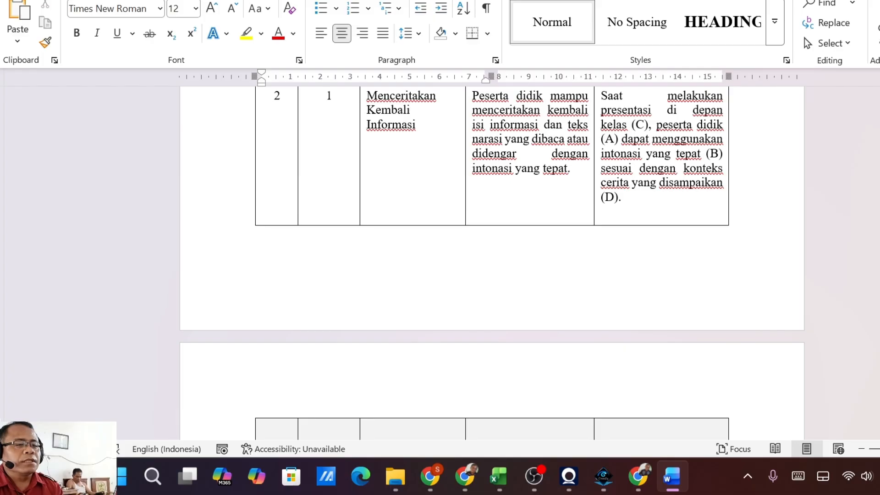
# Step: Set custom top and bottom page margins of 2 cm
pyautogui.click(198, 1)
pyautogui.click(28, 45)
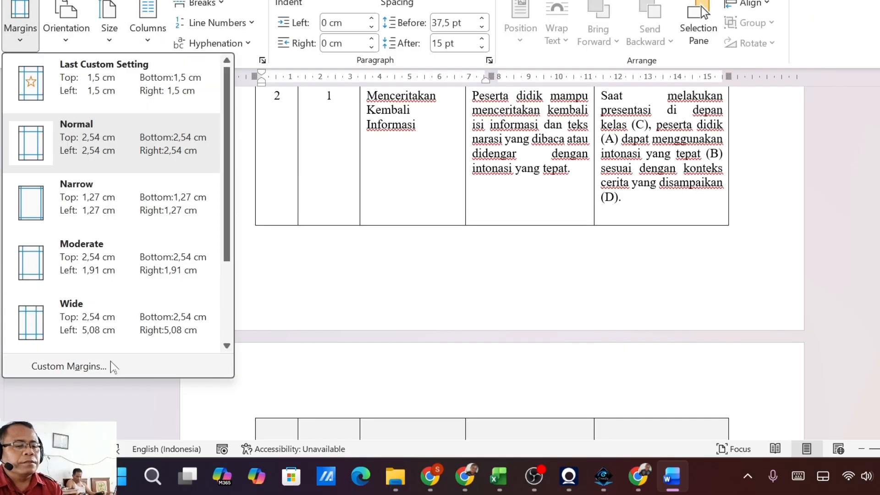
pyautogui.click(111, 361)
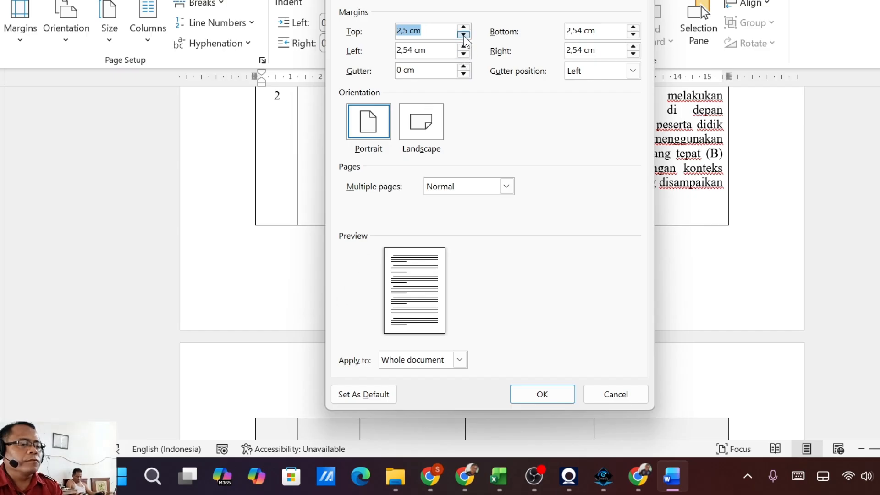
pyautogui.click(464, 34)
pyautogui.click(463, 34)
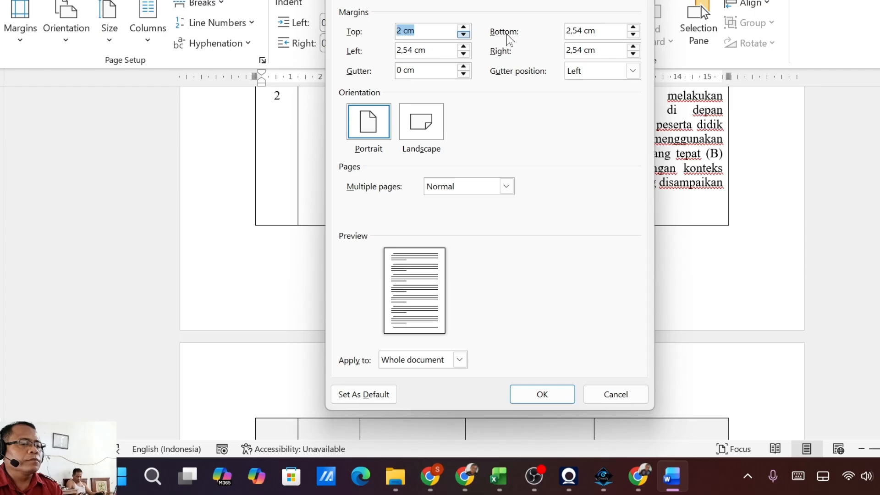
pyautogui.click(632, 35)
pyautogui.click(633, 35)
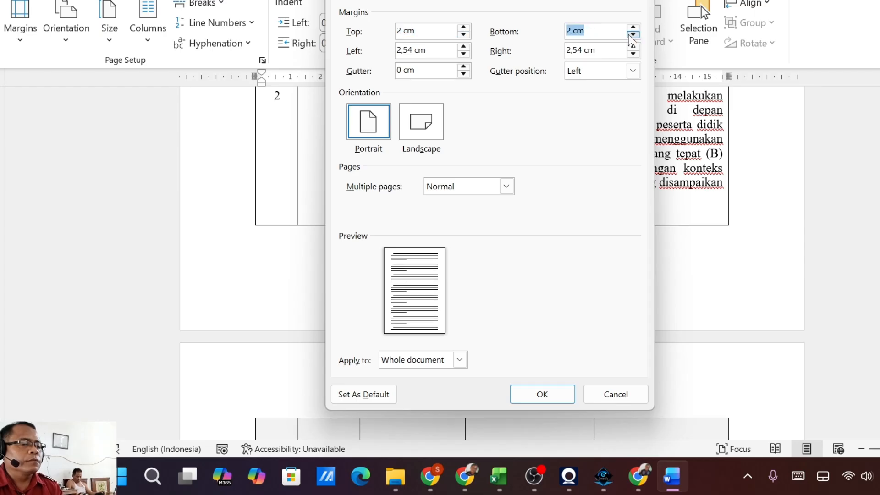
# Step: Set the right and left margins to 2 cm, apply them to the whole document, and check the signature block
pyautogui.click(633, 53)
pyautogui.click(633, 53)
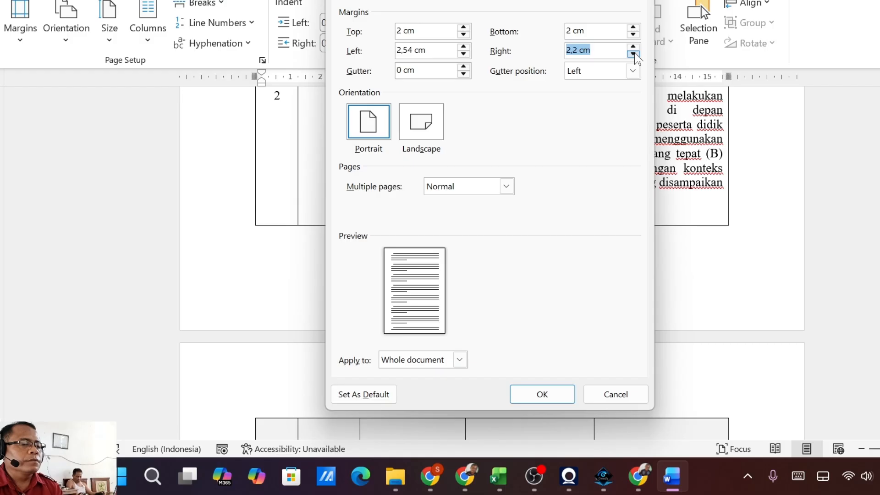
pyautogui.click(464, 54)
pyautogui.click(464, 54)
pyautogui.click(464, 55)
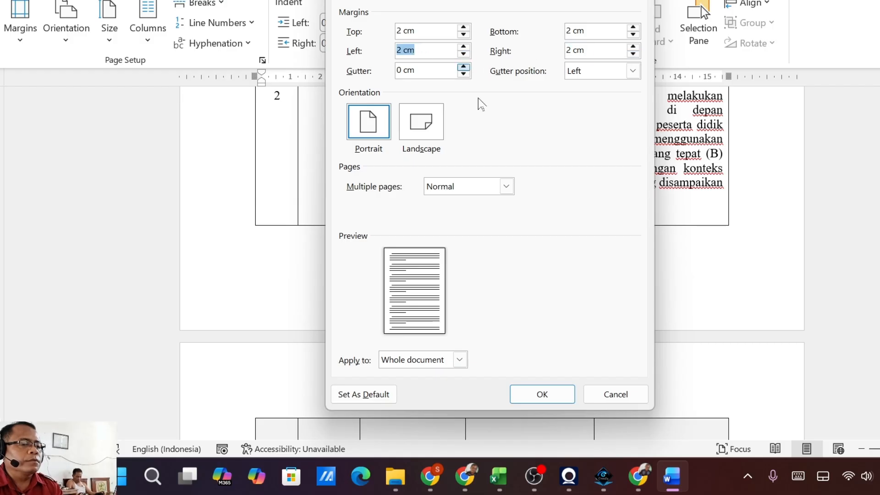
pyautogui.click(538, 393)
pyautogui.scroll(-10, 536, 397)
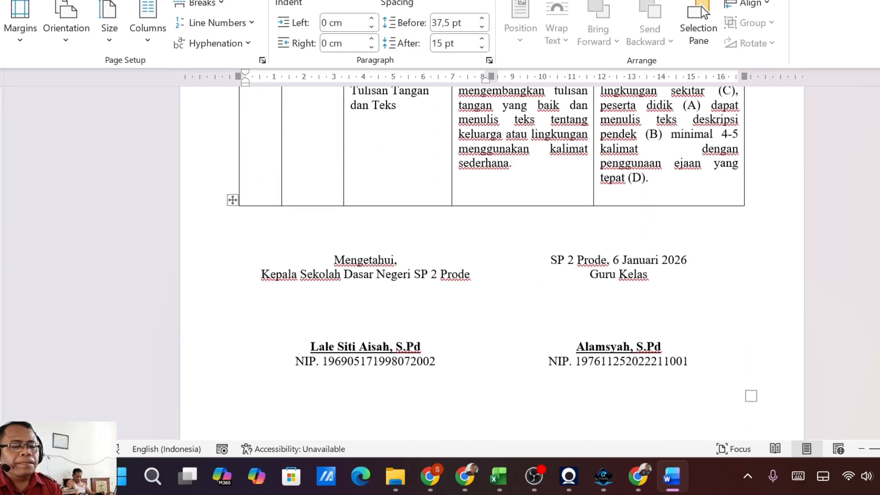
# Step: Center the text of all five header cells in the TP and ATP table, from Kelas to Alur Tujuan Pembelajaran
pyautogui.scroll(10, 533, 379)
pyautogui.scroll(10, 533, 380)
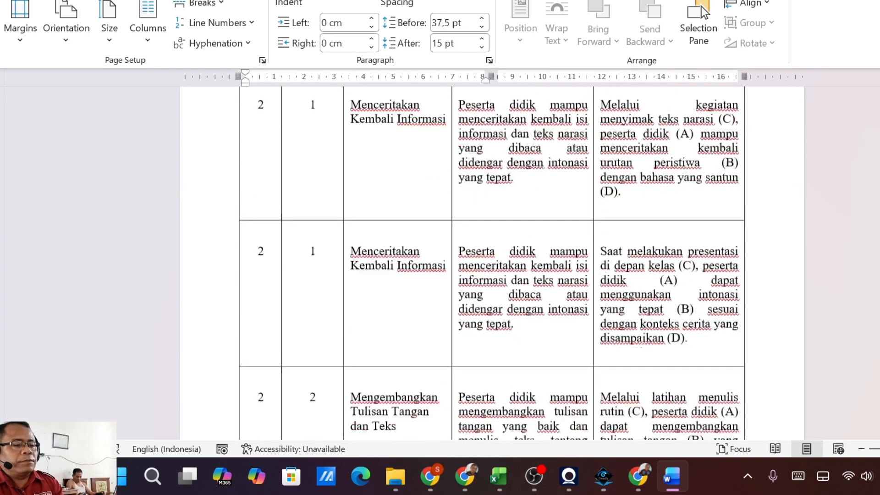
pyautogui.scroll(15, 532, 379)
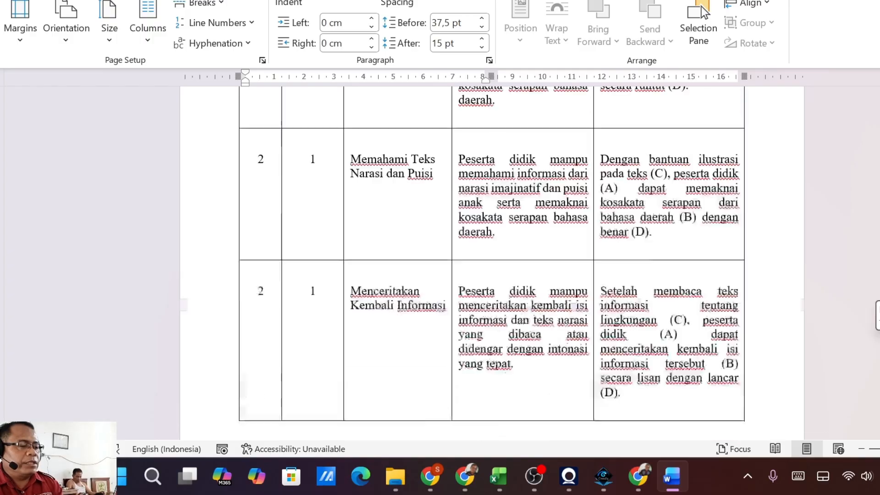
pyautogui.scroll(-3, 491, 289)
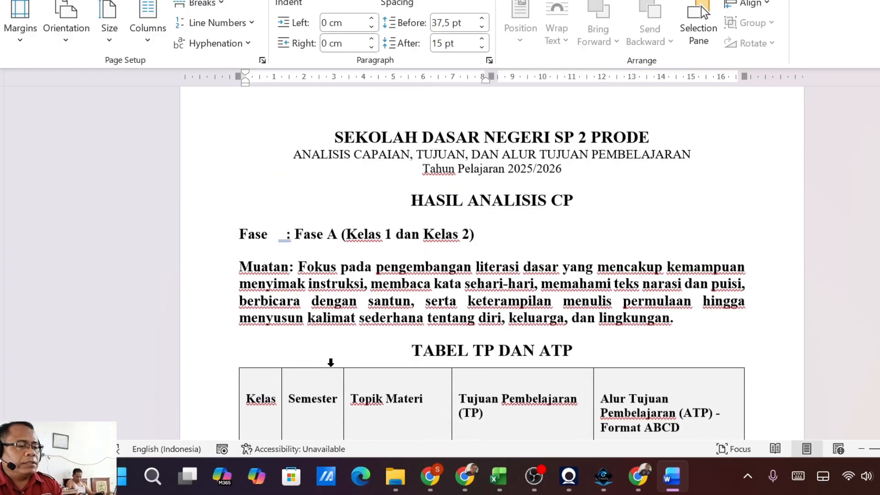
pyautogui.click(243, 326)
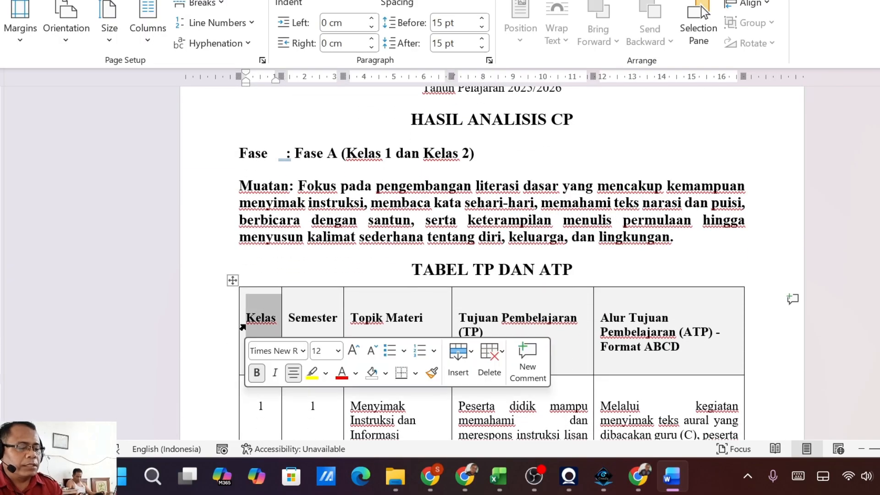
pyautogui.hotkey('shift', 'Right')
pyautogui.hotkey('shift', 'Right')
pyautogui.hotkey('shift', 'Right')
pyautogui.hotkey('shift', 'Right')
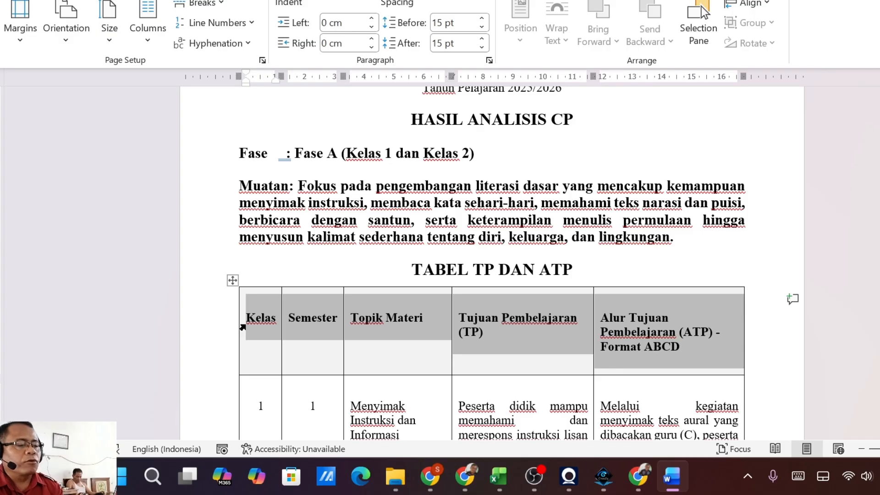
pyautogui.click(46, 0)
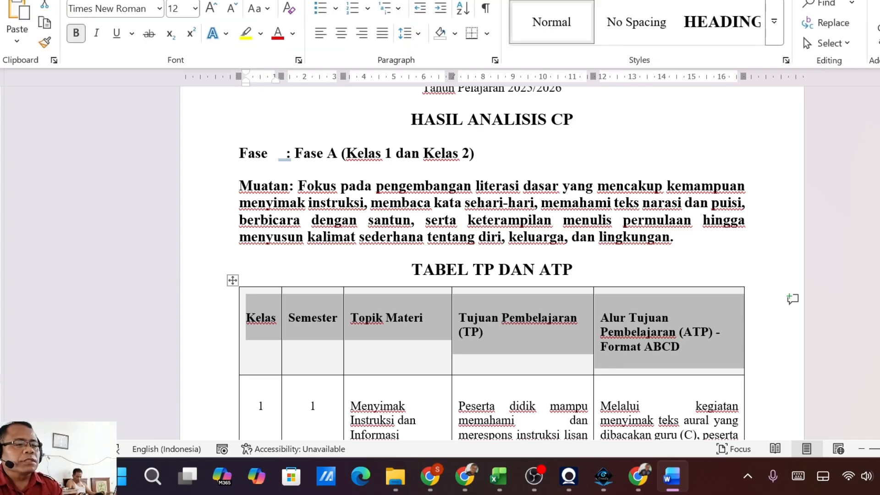
pyautogui.click(342, 34)
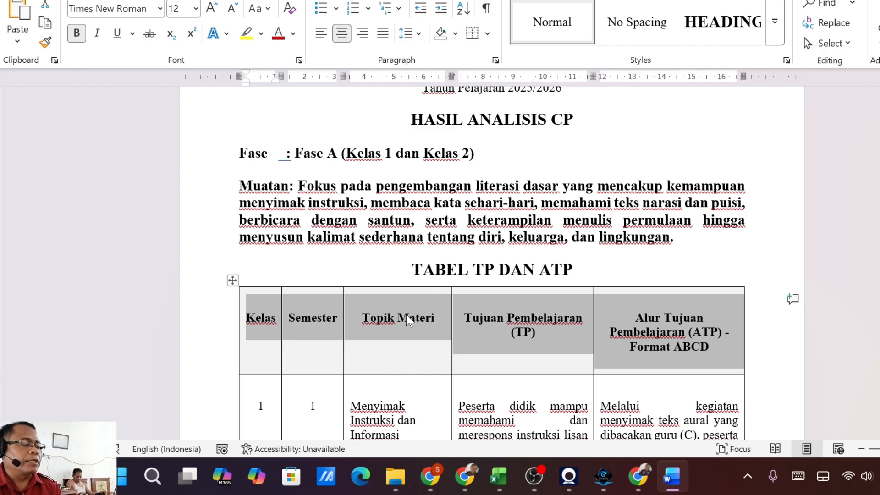
pyautogui.click(494, 219)
# Step: Review the document's layout from the school heading through the TP and ATP table to the last page
pyautogui.scroll(-1, 491, 263)
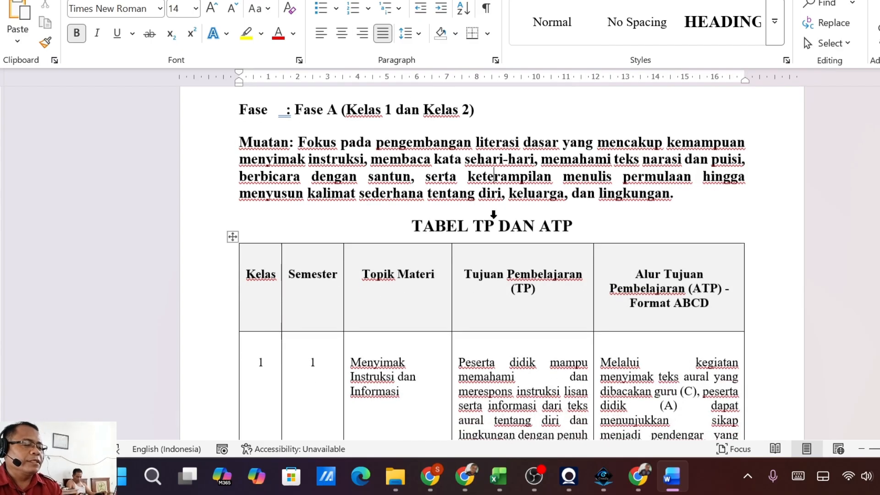
pyautogui.scroll(3, 491, 263)
pyautogui.scroll(-15, 492, 263)
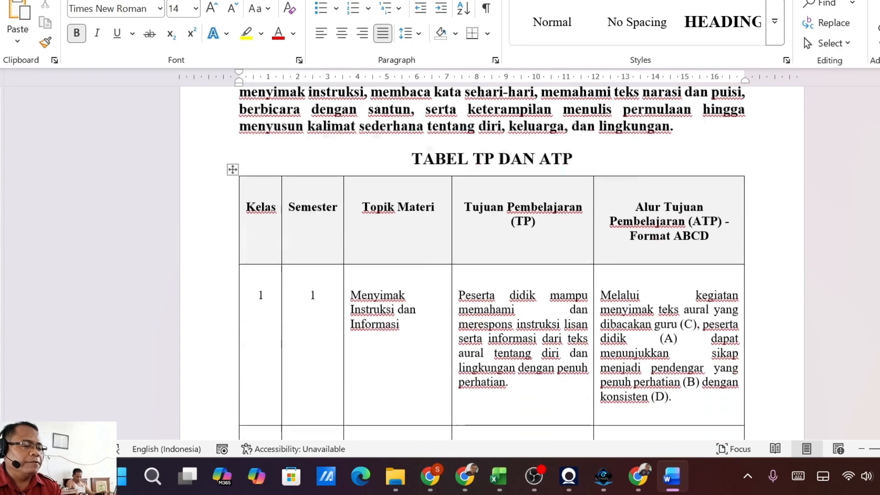
pyautogui.scroll(-15, 492, 264)
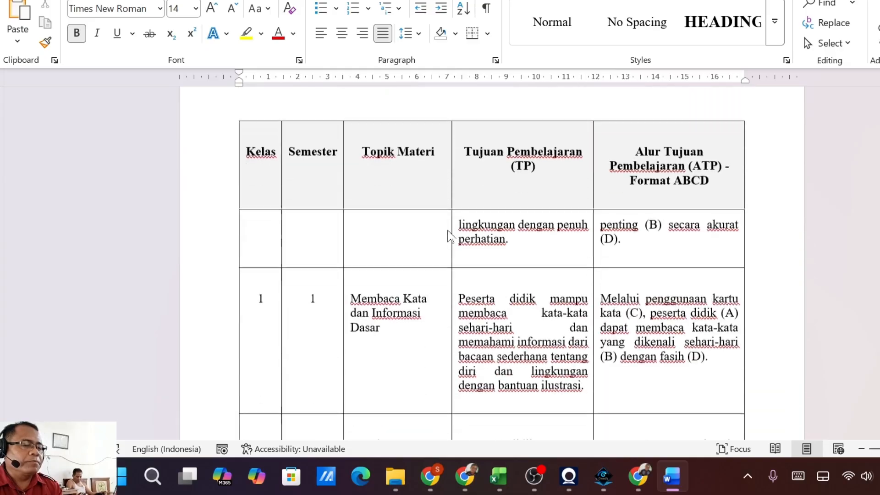
pyautogui.scroll(-15, 492, 264)
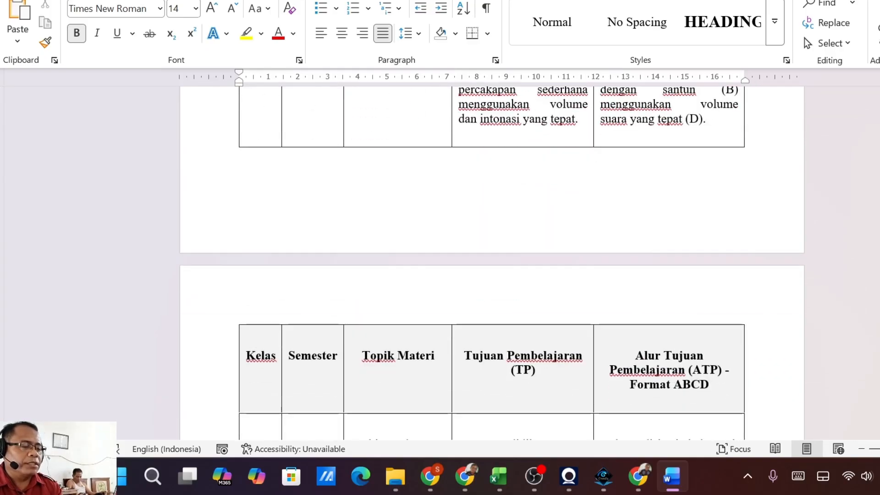
pyautogui.scroll(-15, 492, 263)
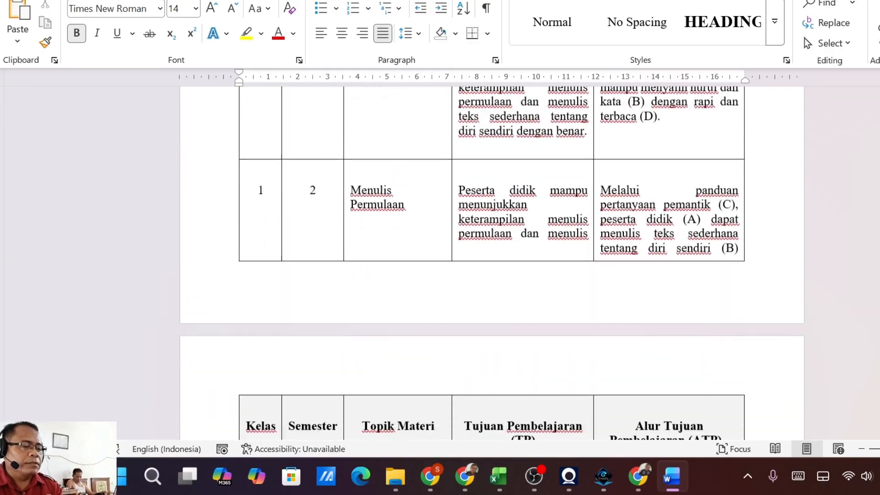
pyautogui.scroll(-15, 492, 264)
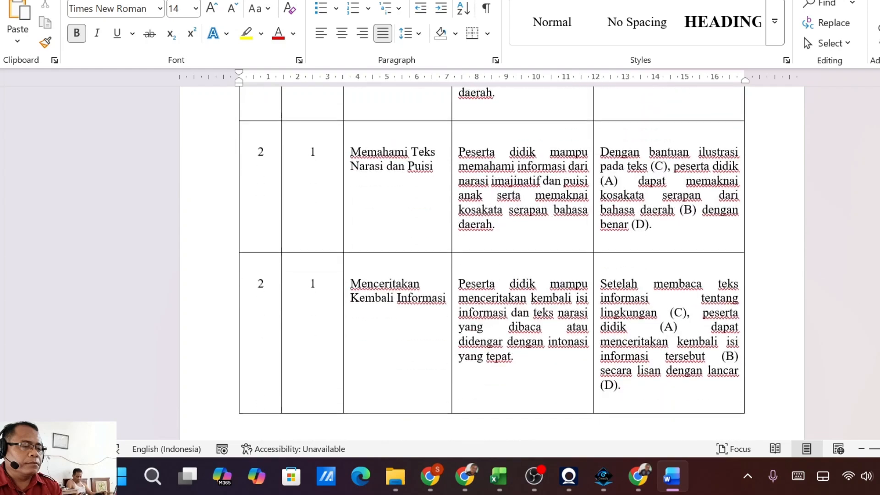
pyautogui.scroll(-8, 491, 264)
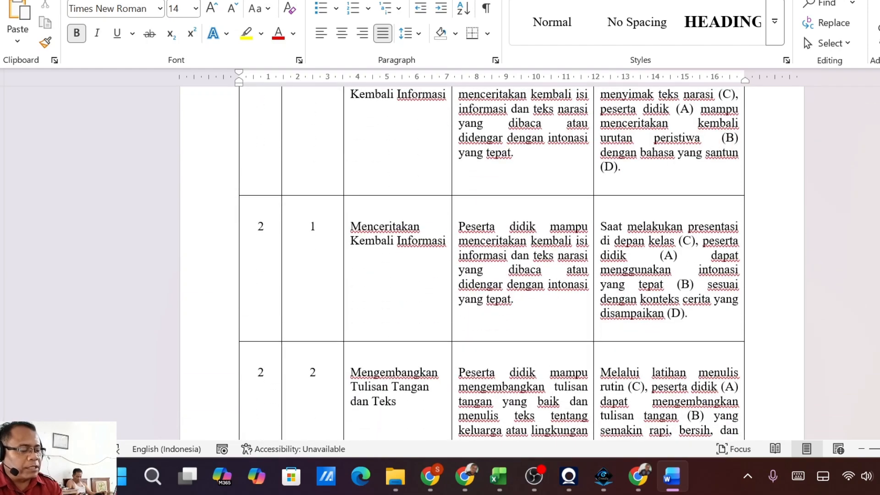
pyautogui.scroll(-12, 492, 263)
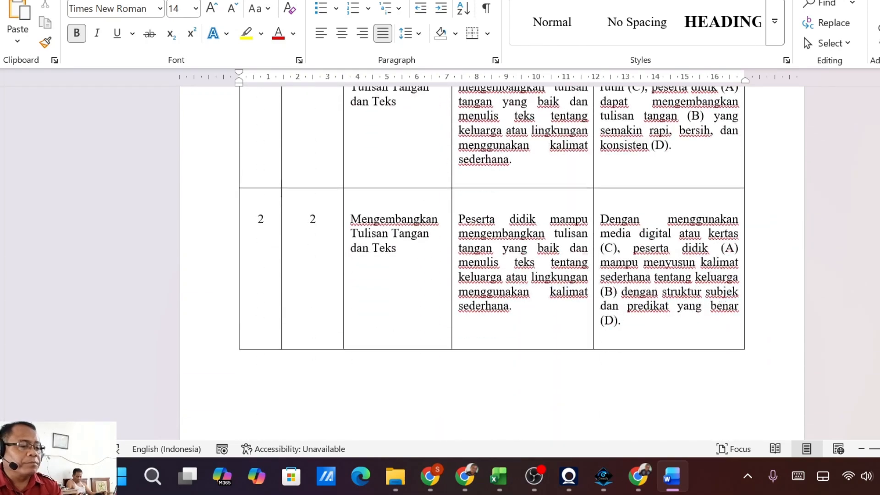
pyautogui.scroll(-6, 492, 263)
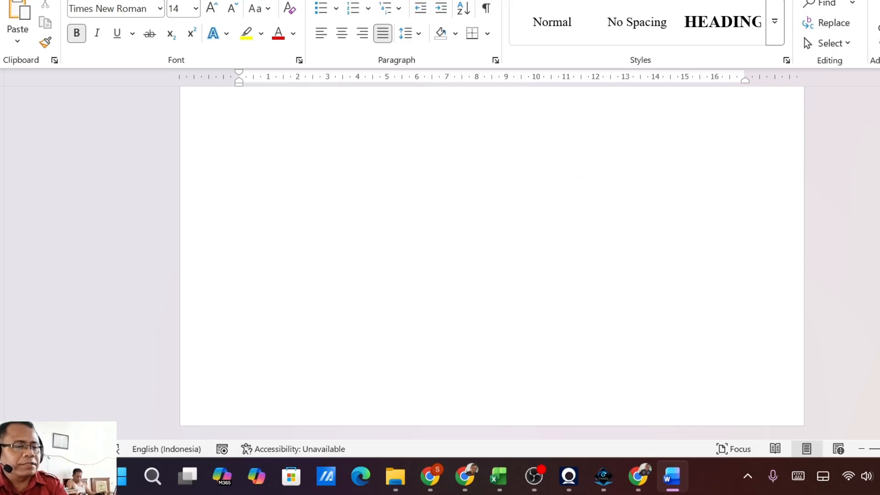
pyautogui.click(536, 481)
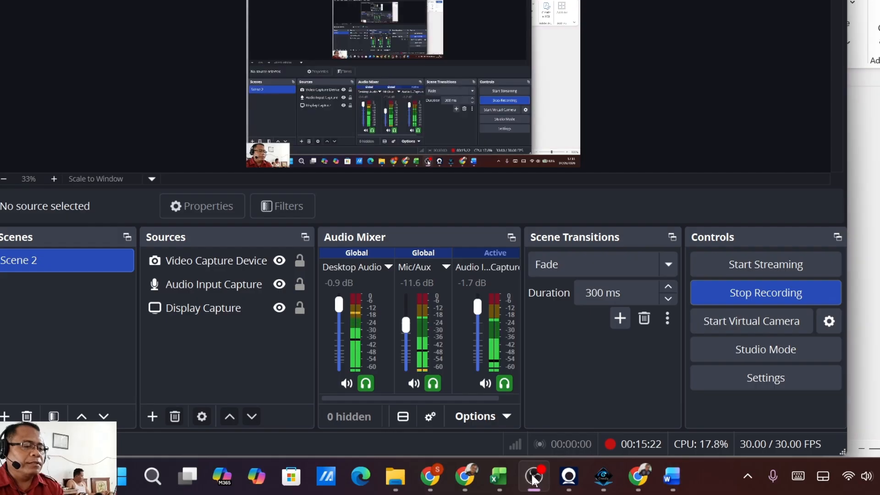